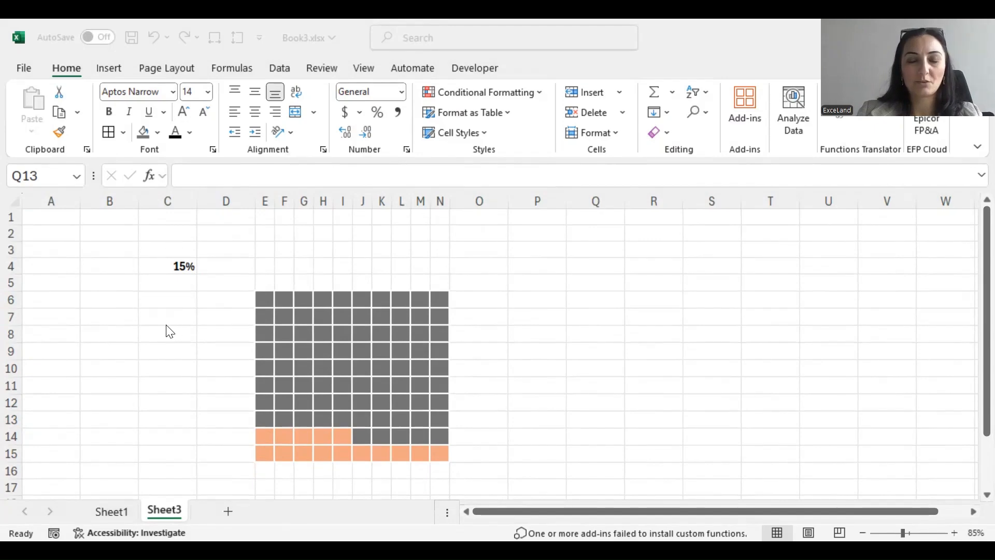
Step: Test the finished waffle chart by entering 29%, 40% and finally 87% in cell C4
left_click(170, 267)
left_click(171, 267)
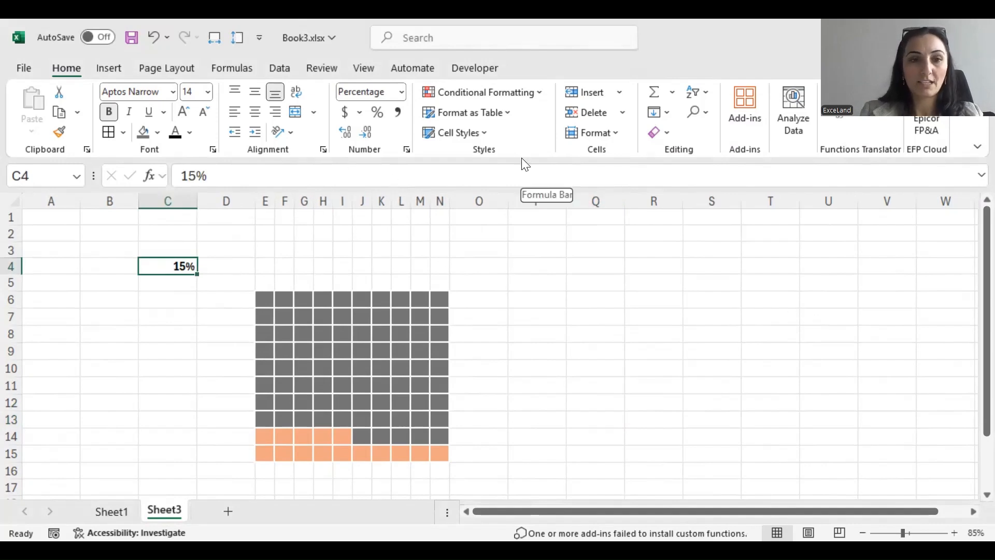
type("29")
key("Return")
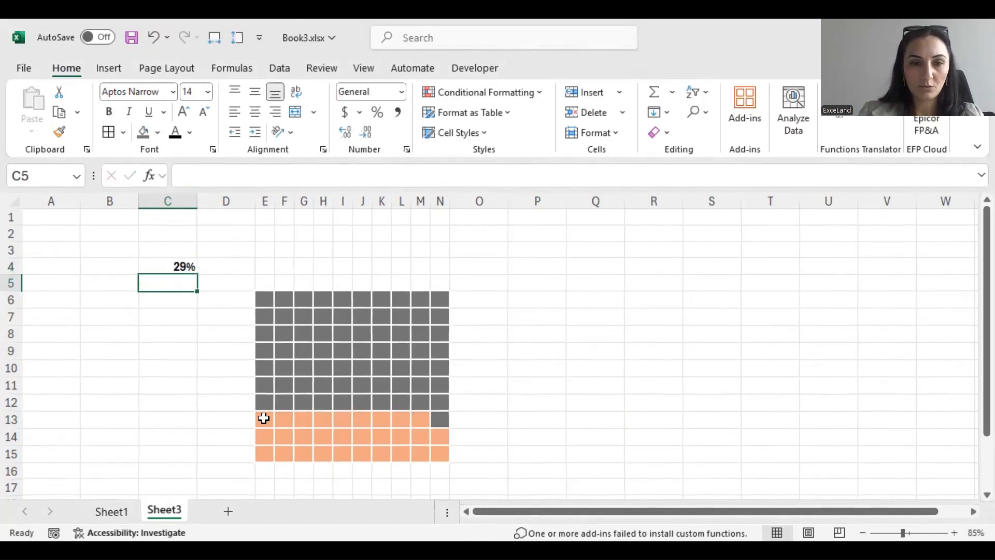
left_click(156, 266)
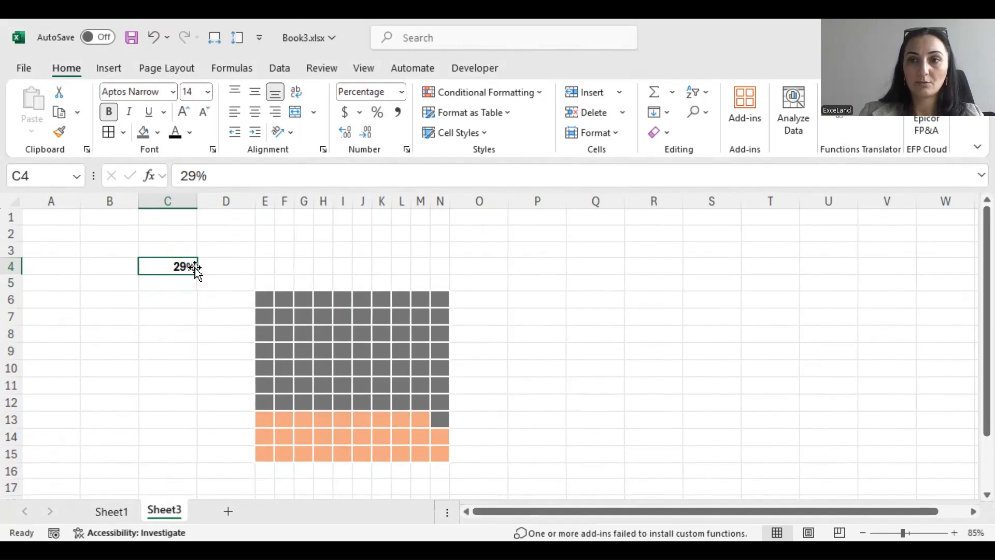
type("40")
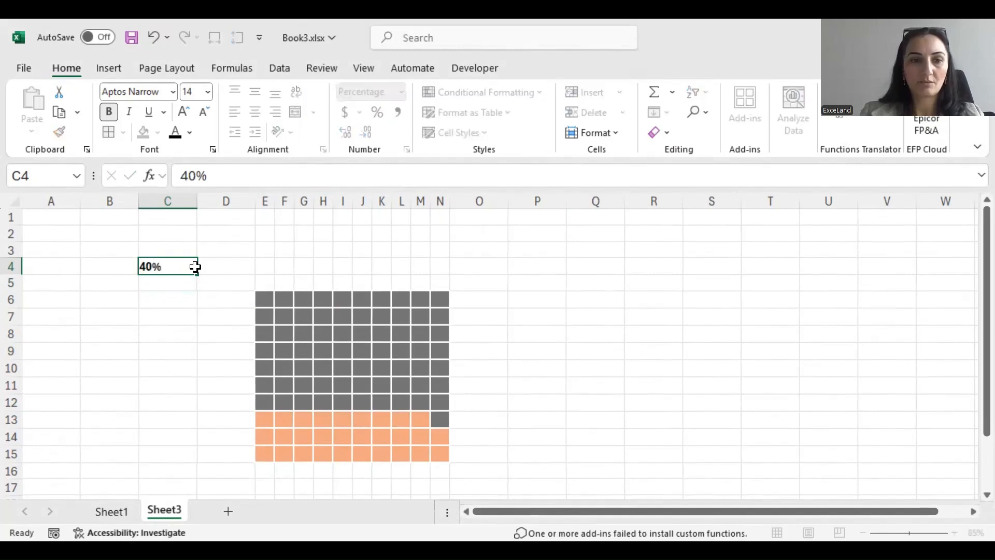
key("Return")
left_click(164, 262)
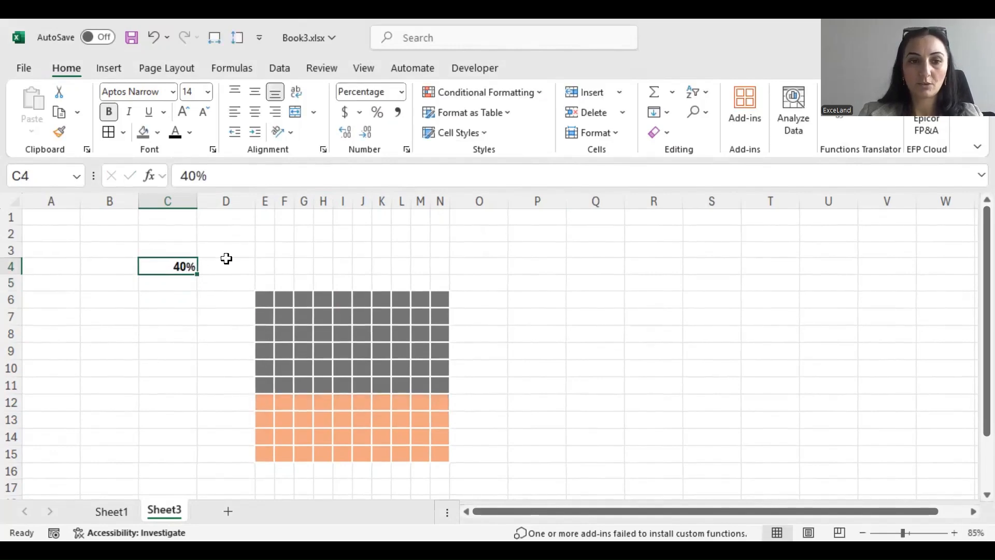
type("87")
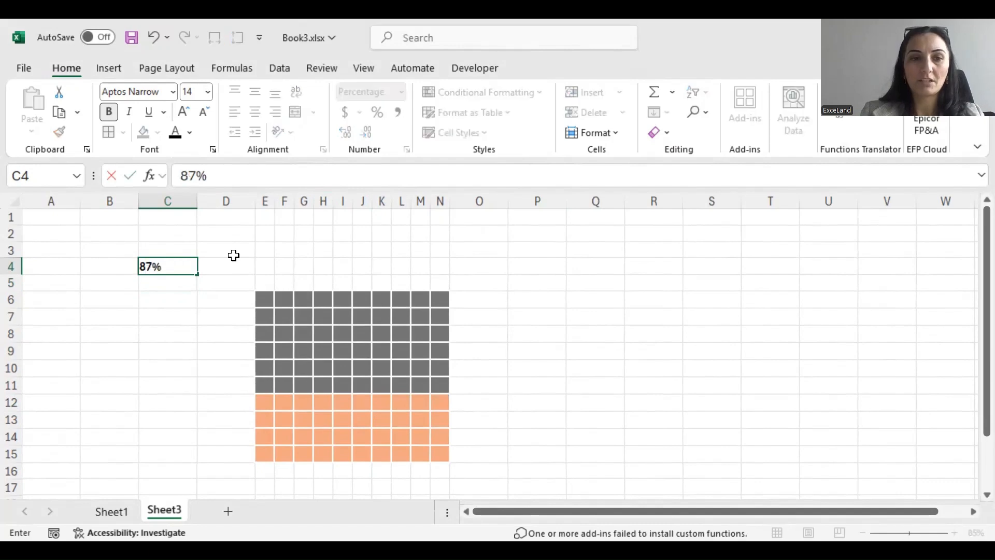
key("Return")
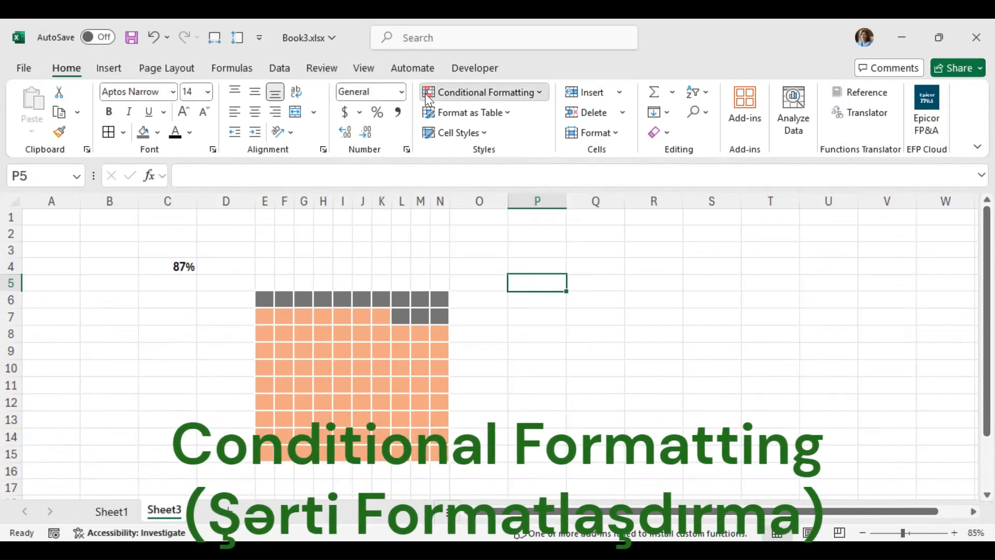
left_click(466, 95)
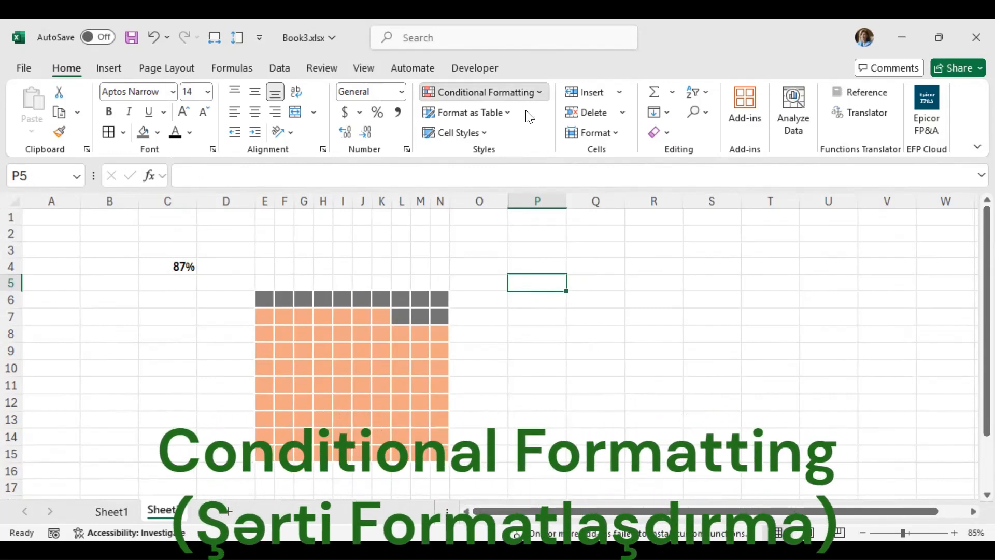
left_click(160, 340)
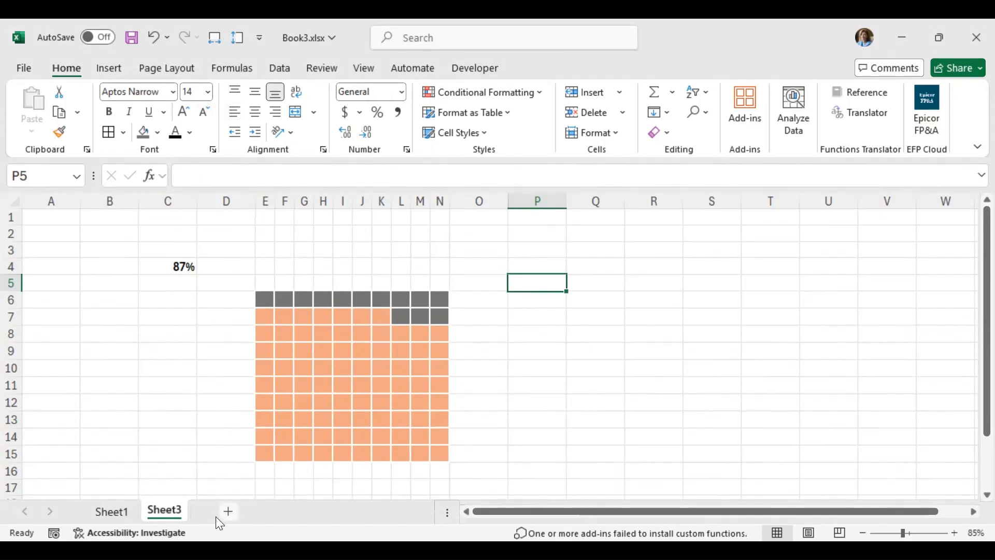
Step: Add a new worksheet and enter 65 in cell B3
left_click(231, 512)
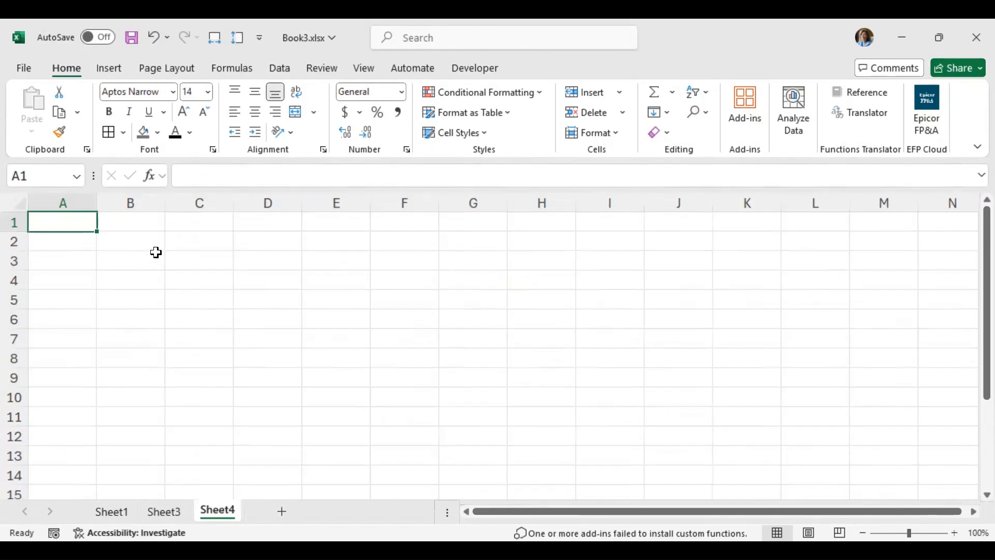
left_click(148, 268)
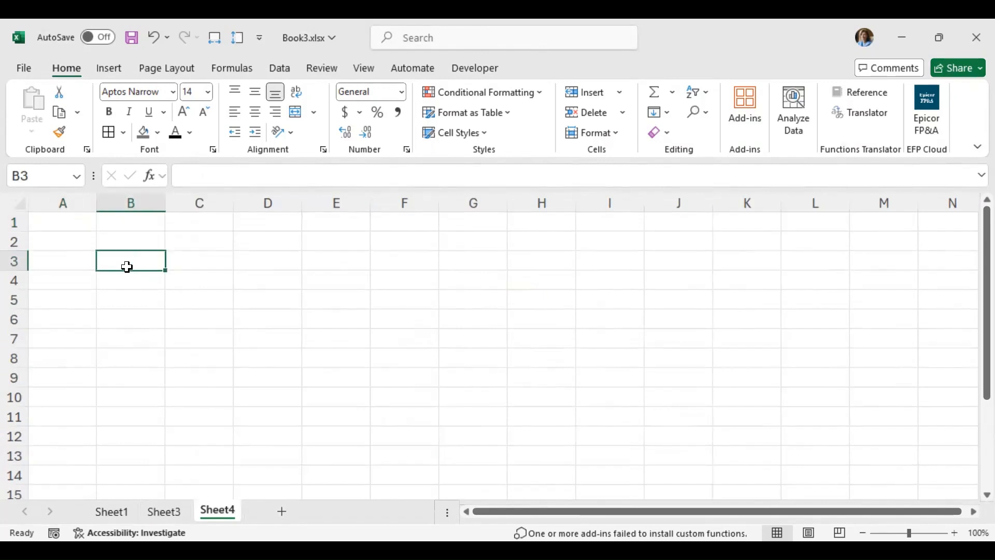
type("65")
key("Return")
key("Up")
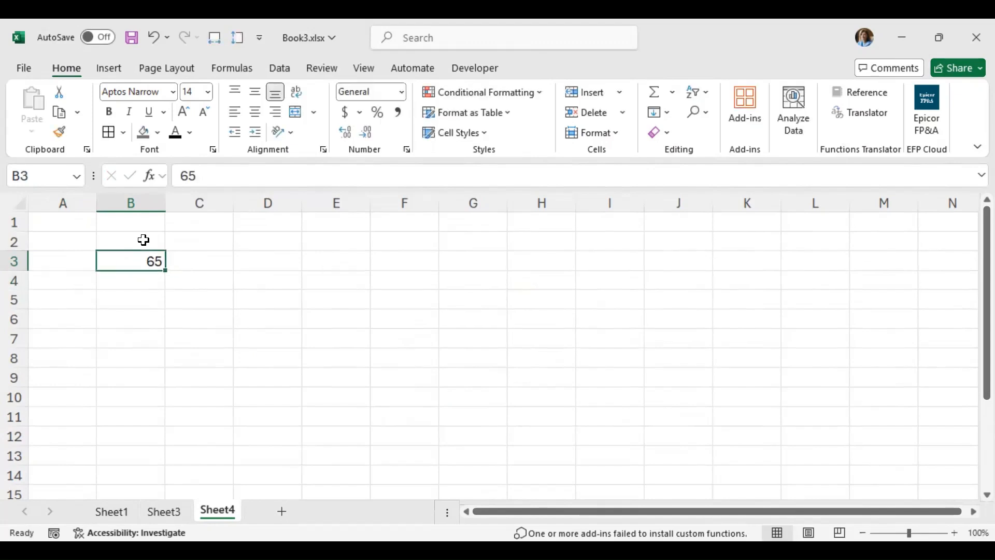
Step: Replace the value in B3 with 0.65 and format it as a bold percentage
type("0.65")
key("Return")
key("Up")
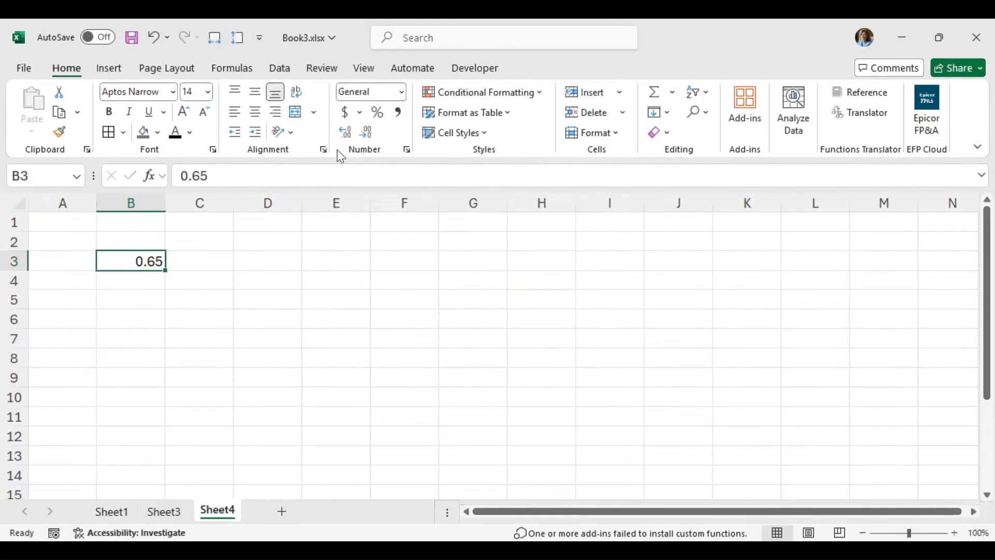
left_click(376, 114)
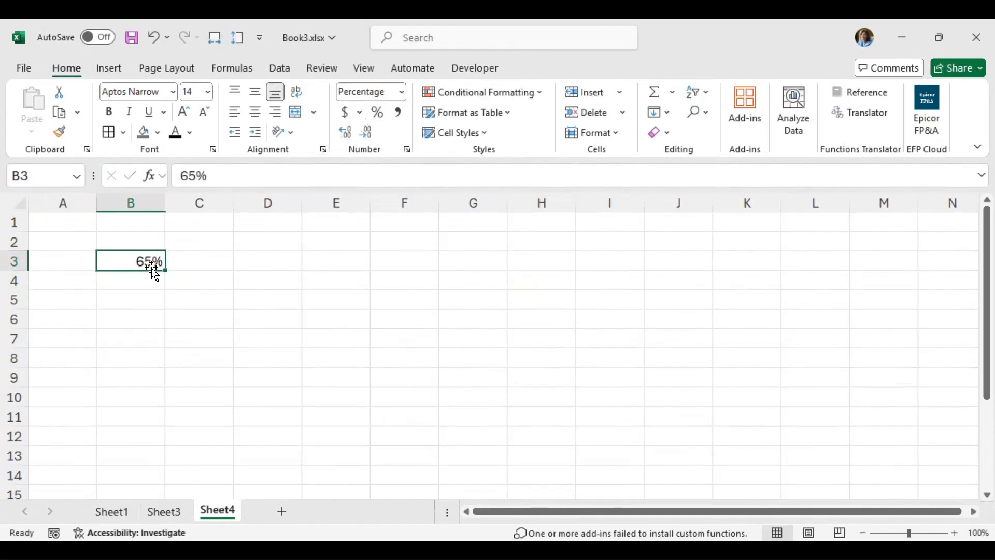
left_click(109, 114)
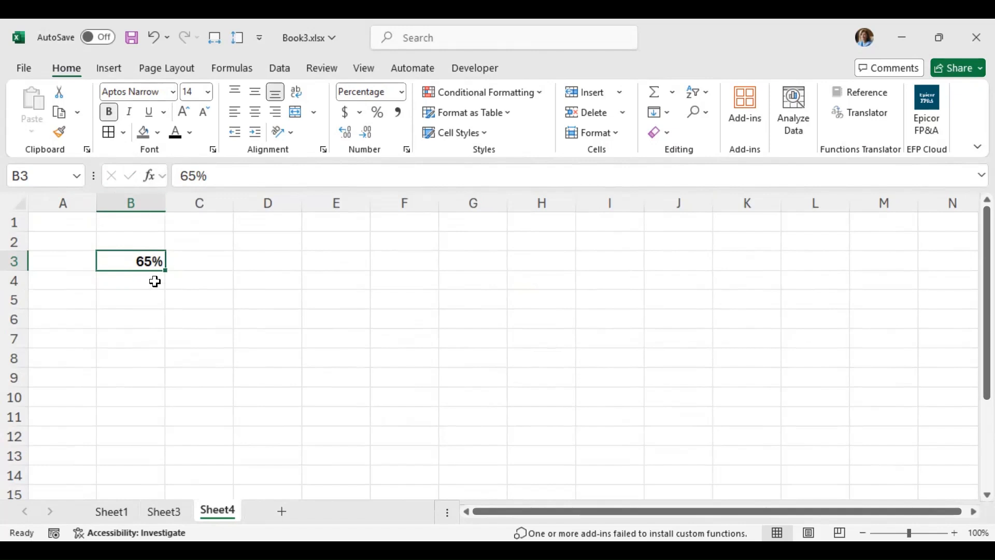
Step: Enter 1% in cell D13 as the first value of the grid's bottom row
left_click_drag(215, 269, 467, 426)
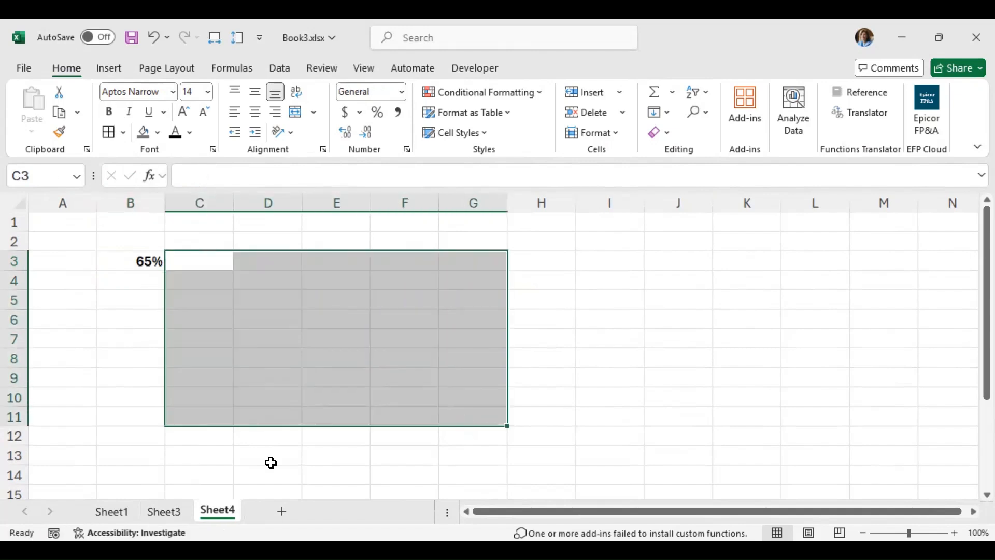
left_click(269, 459)
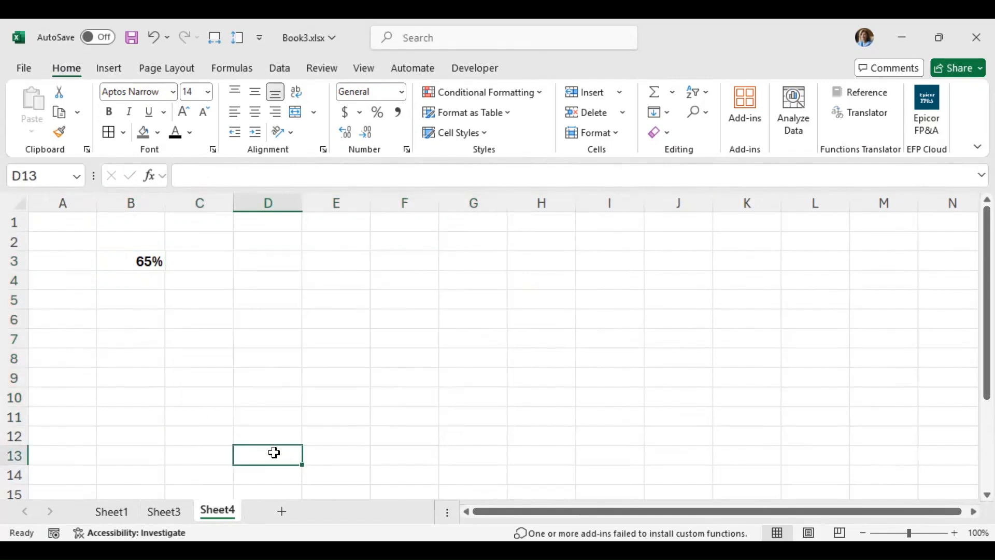
type("1")
key("Escape")
type("=")
key("BackSpace")
type("1%")
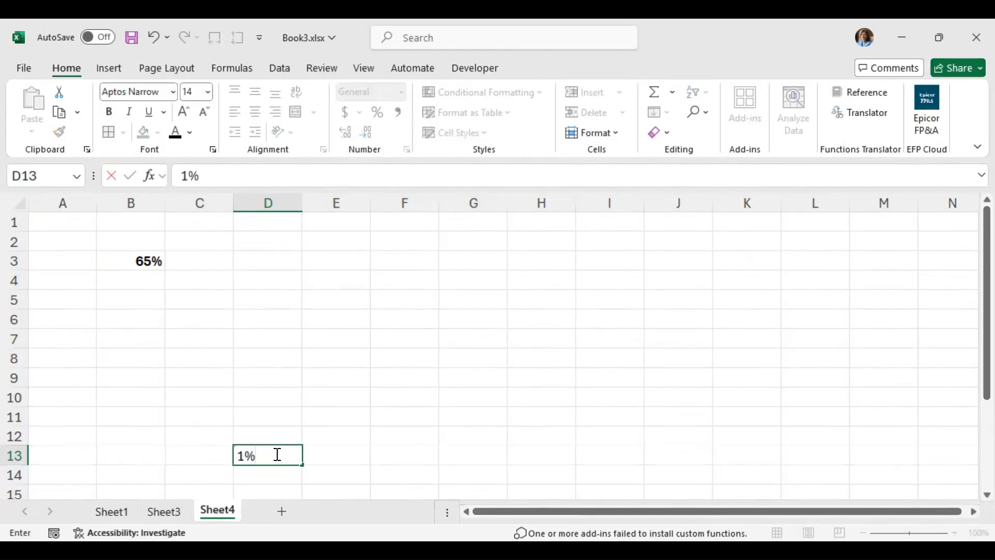
key("Return")
left_click(276, 454)
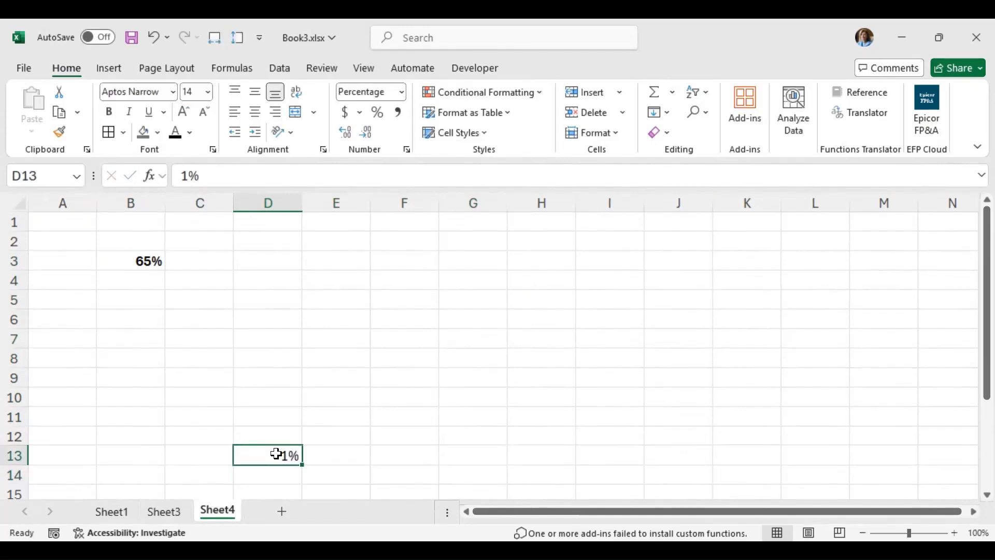
Step: Enter 2% in E13 and extend the series from D13:E13 across to 10% in M13
key("Right")
type("2")
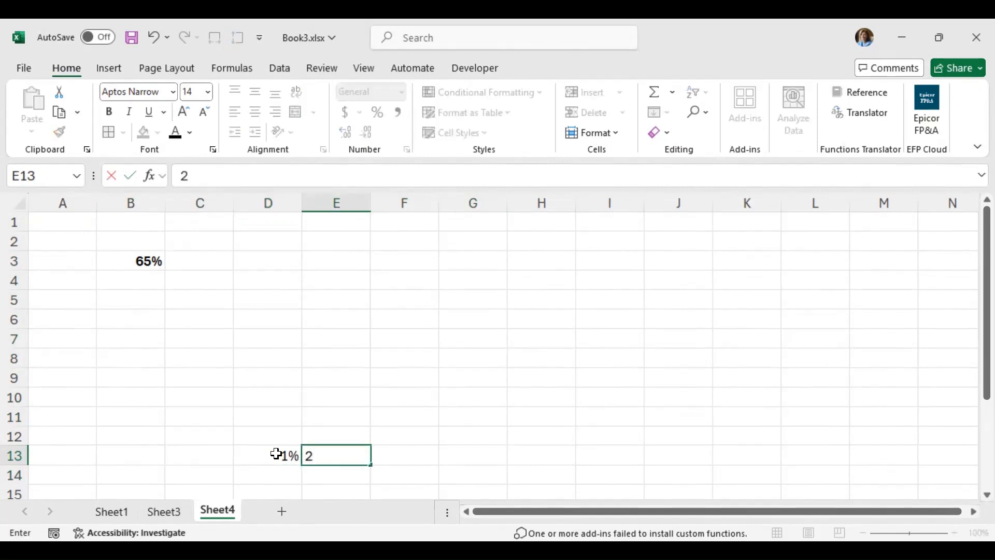
type("%")
key("Return")
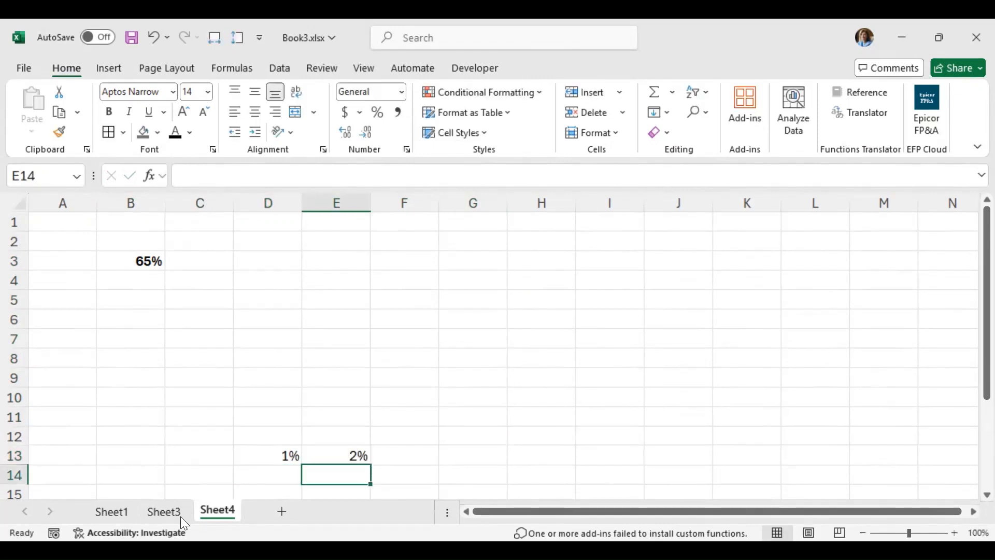
left_click_drag(287, 449, 311, 464)
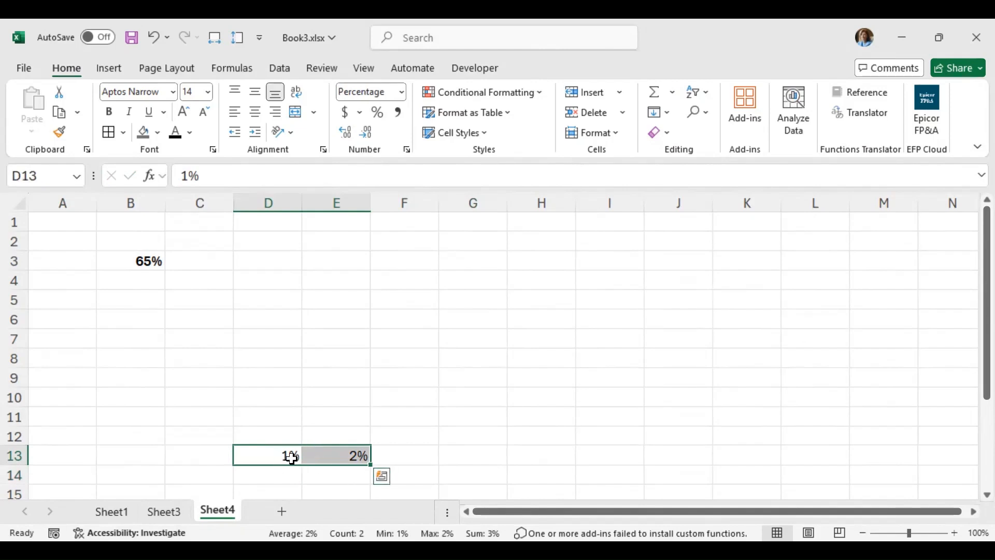
left_click_drag(900, 452, 899, 453)
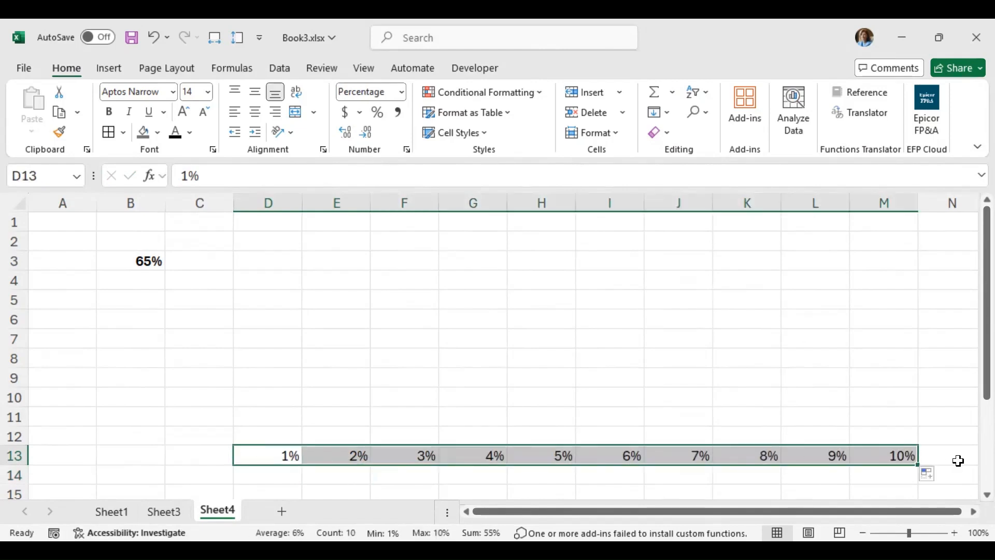
Step: Enter the formula =D13+0.1 in D12 and fill it across to M12
left_click(270, 435)
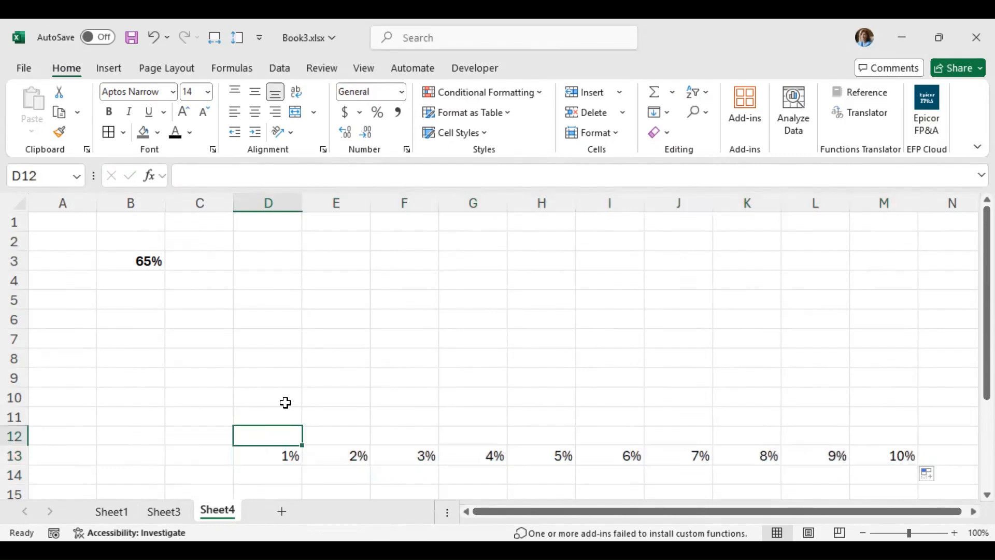
type("=")
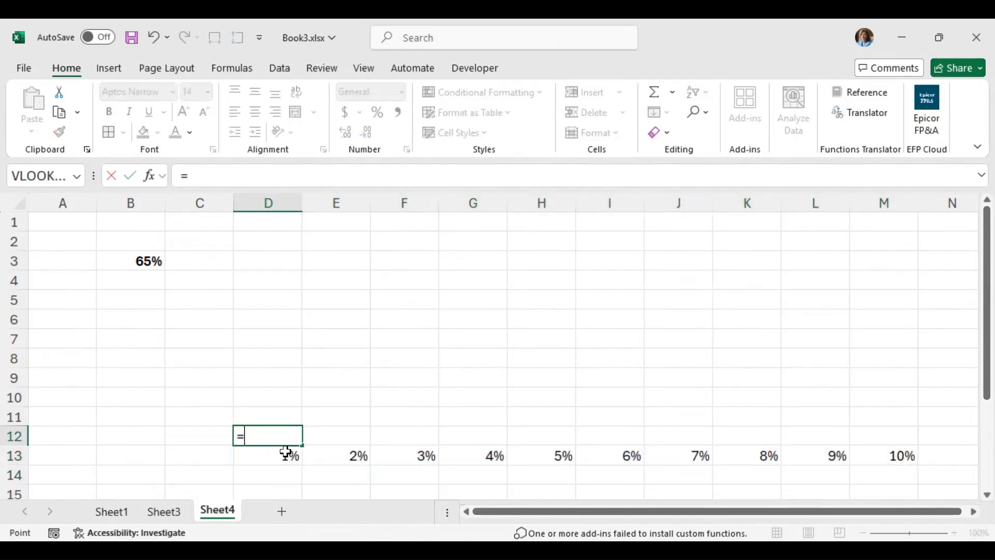
left_click(285, 453)
type("+0.1")
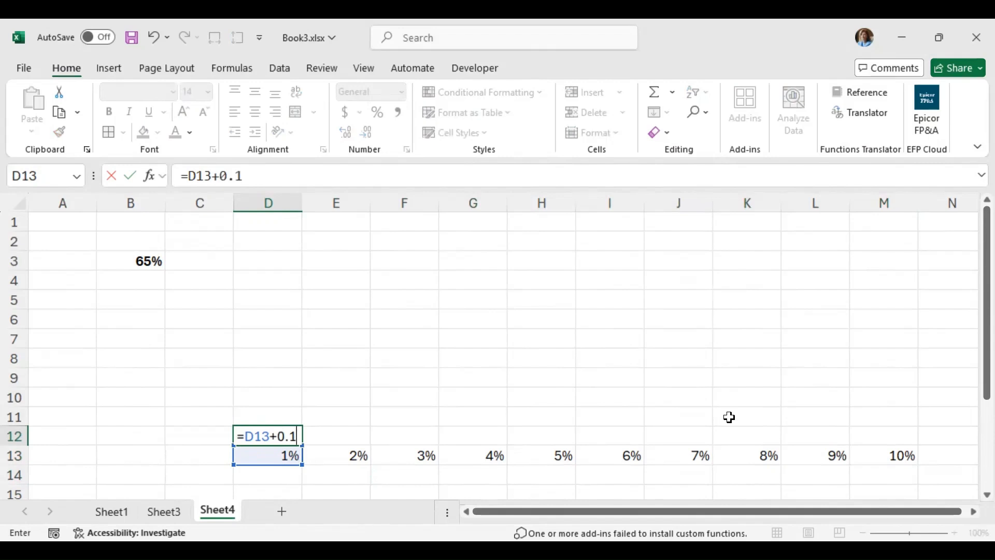
key("ctrl+Return")
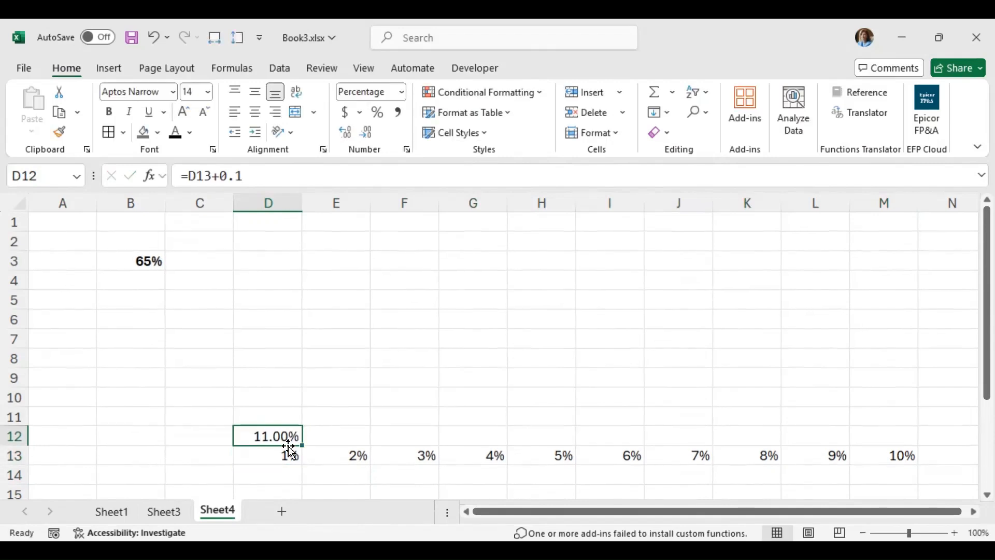
left_click_drag(303, 445, 893, 445)
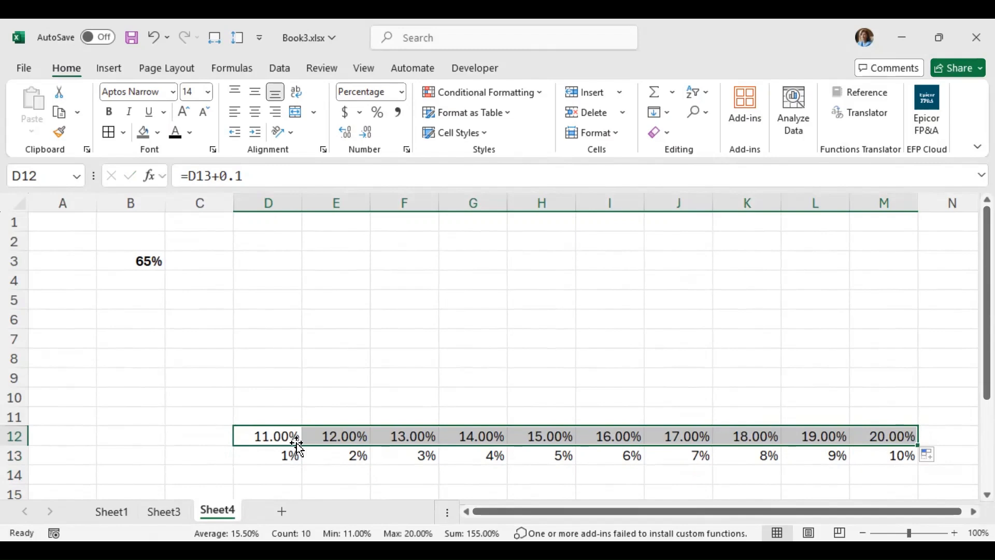
Step: Fill the row 12 formulas upward to row 3 and clear the surplus cells above row 4
left_click_drag(918, 447, 878, 253)
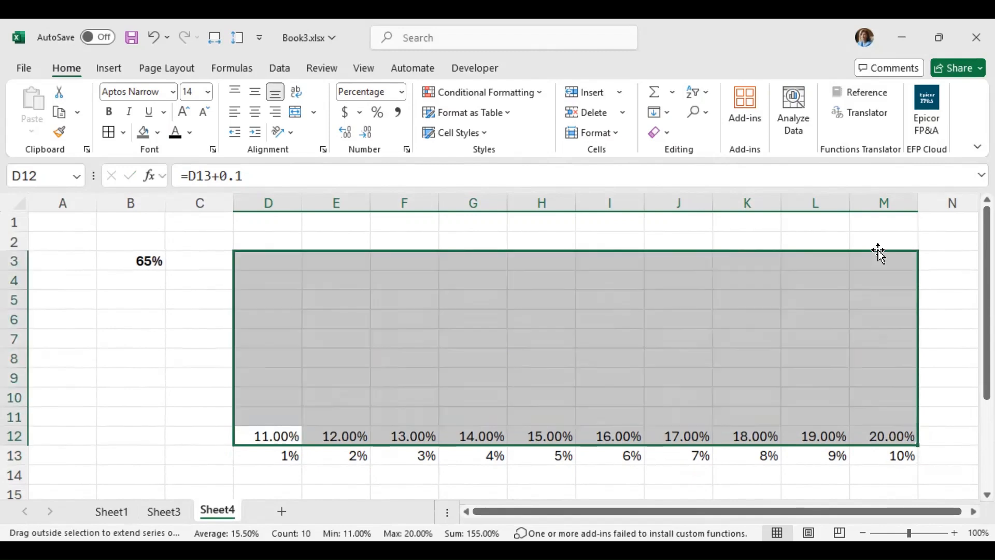
left_click_drag(263, 259, 931, 240)
key("Delete")
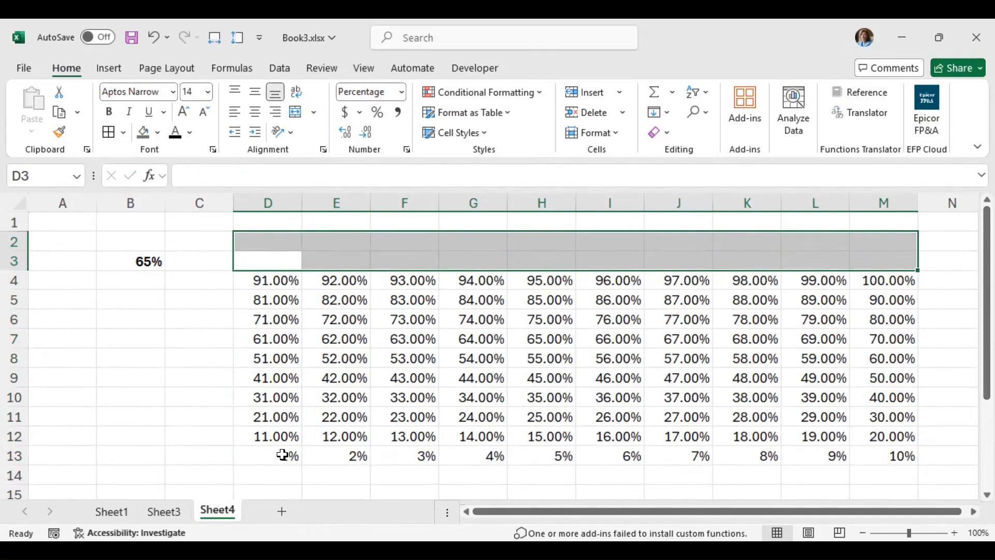
Step: Remove the decimal places from the percentages in D4:M13
left_click(284, 453)
left_click(902, 267)
left_click(866, 283)
left_click_drag(278, 276, 889, 456)
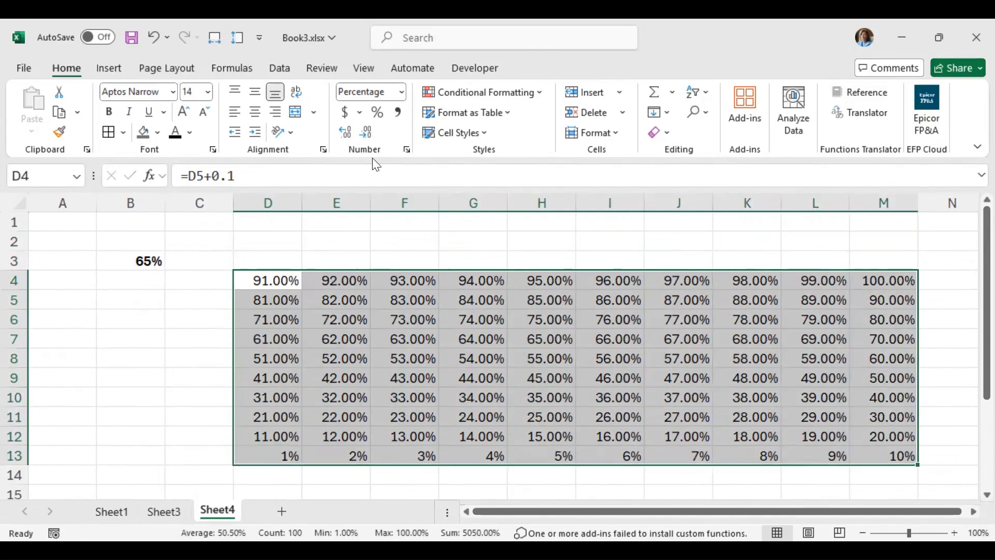
left_click(367, 131)
left_click(367, 131)
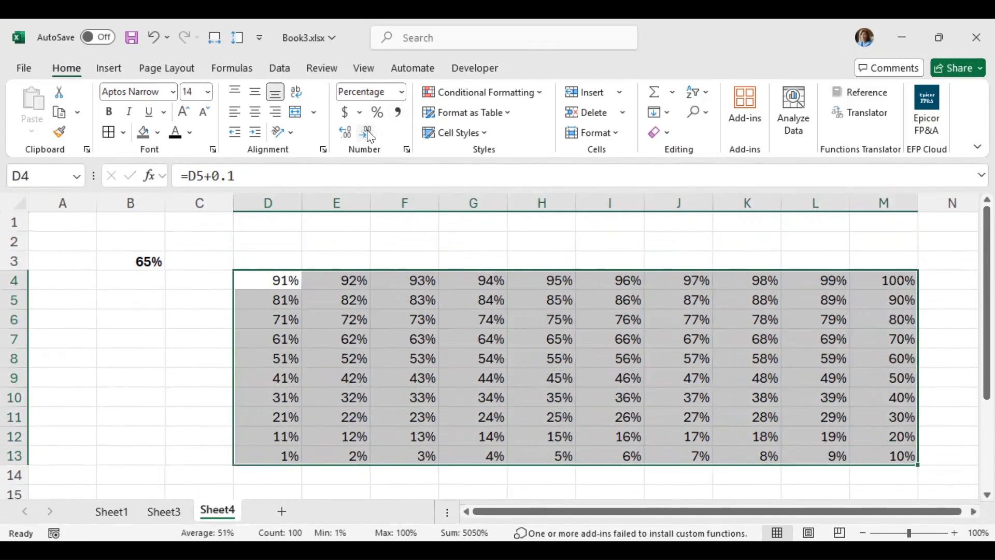
Step: Narrow columns D through M to one equal width so the grid cells become roughly square
left_click_drag(271, 214, 774, 216)
key("ctrl+z")
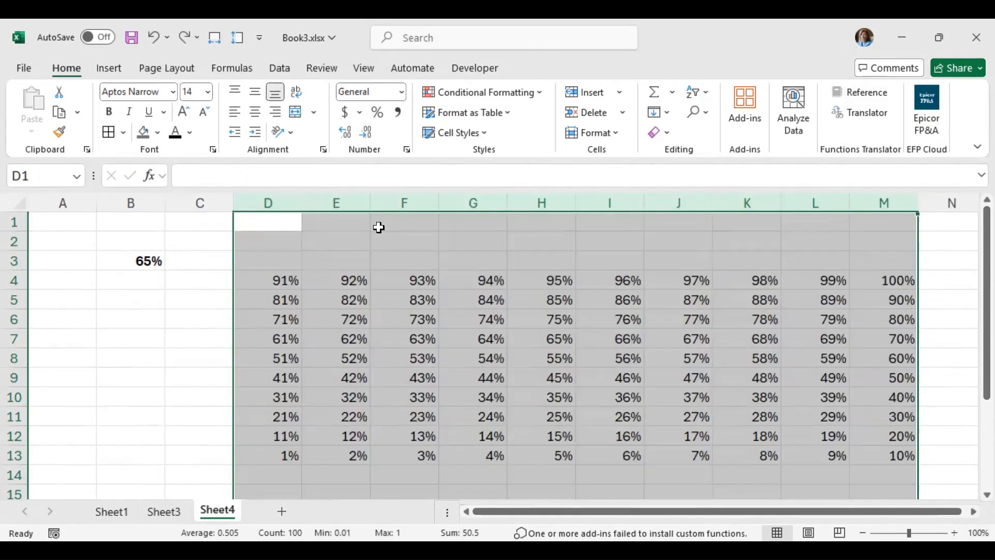
left_click_drag(371, 197, 257, 202)
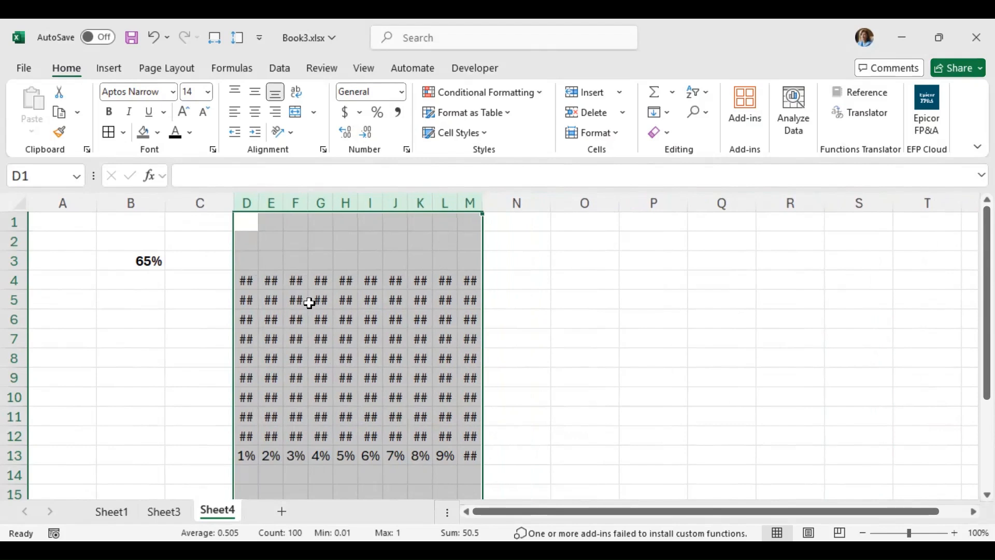
left_click_drag(260, 203, 257, 203)
Step: Fill the grid cells D4:M13 with a medium gray background color
left_click_drag(244, 279, 463, 455)
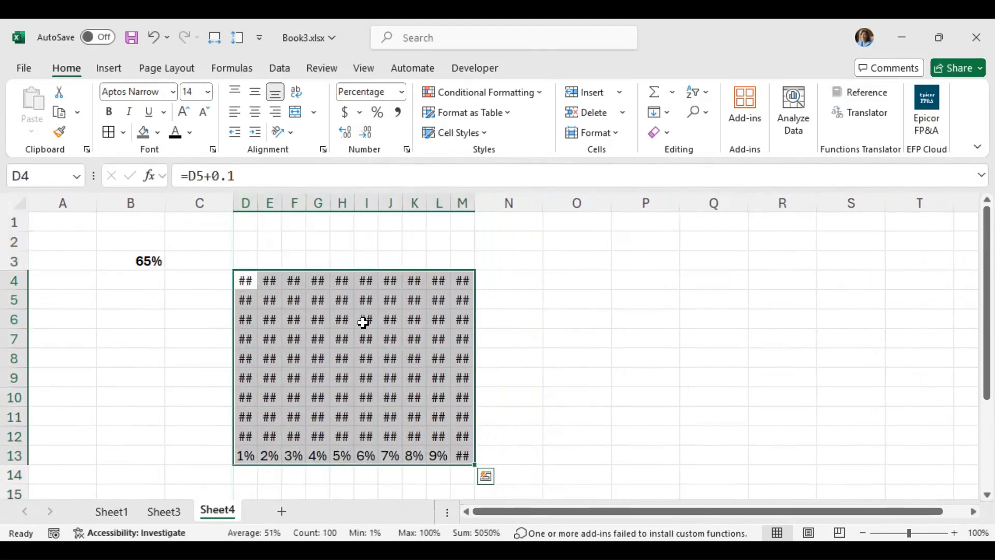
left_click(156, 136)
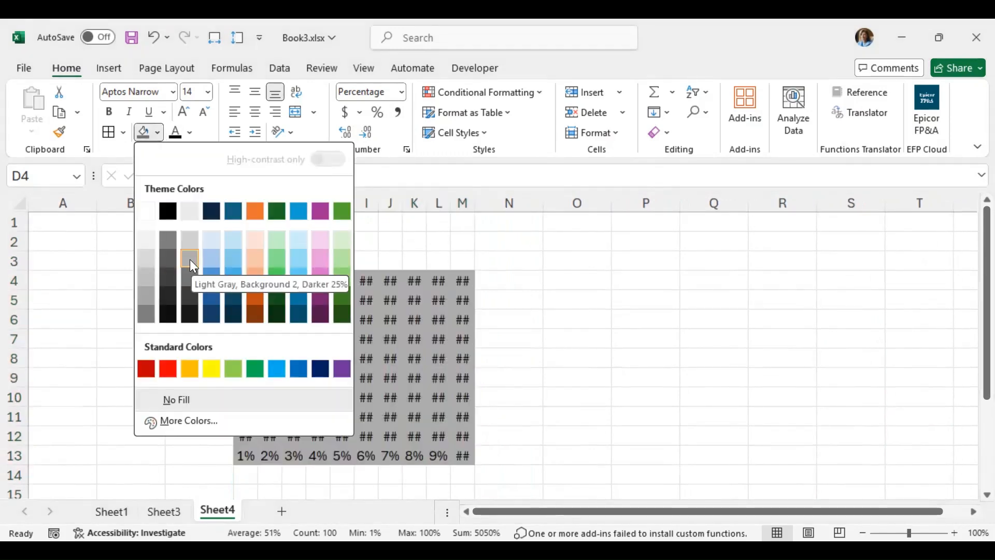
left_click(169, 241)
Step: Create a conditional formatting rule for D4:M13 that formats cells with a value less than or equal to =$B$3
left_click(472, 99)
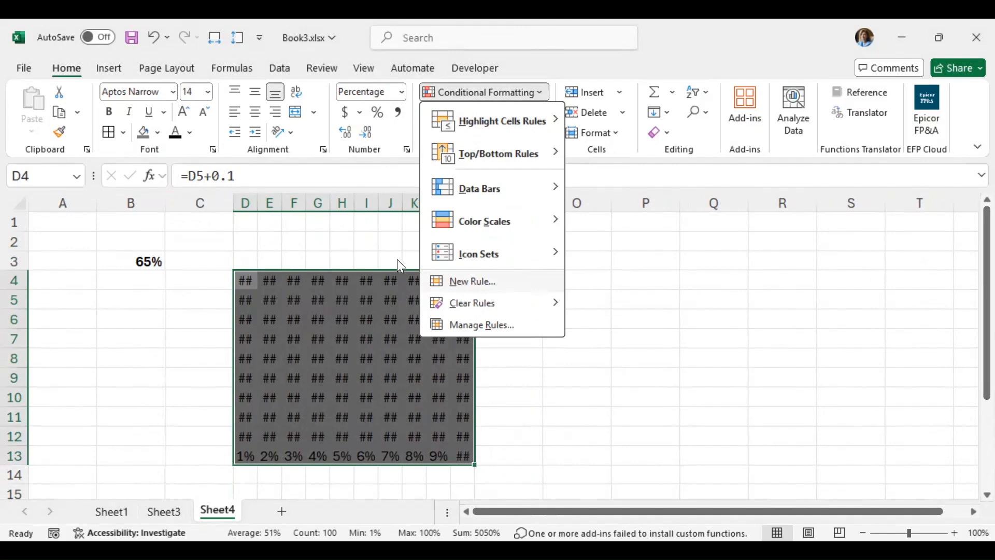
key("n")
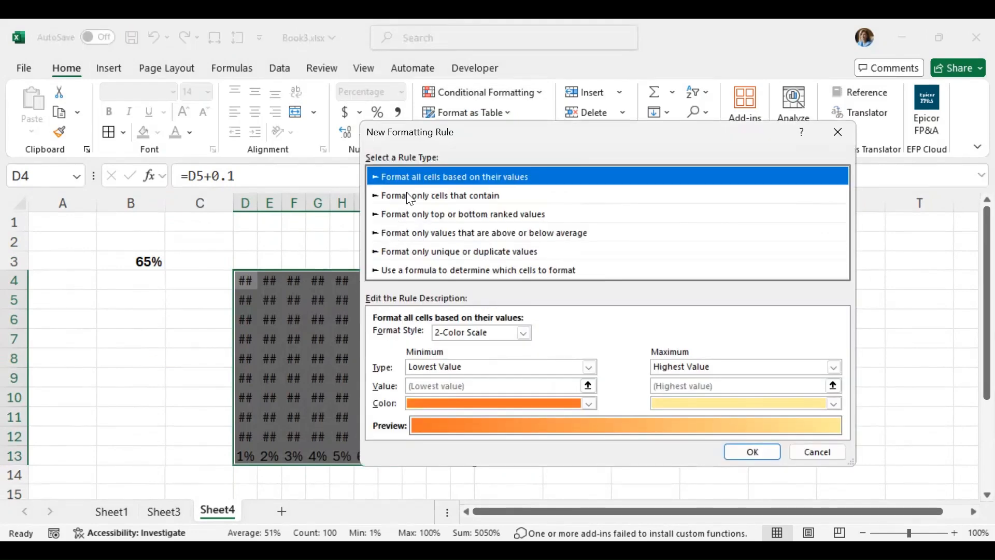
left_click(467, 196)
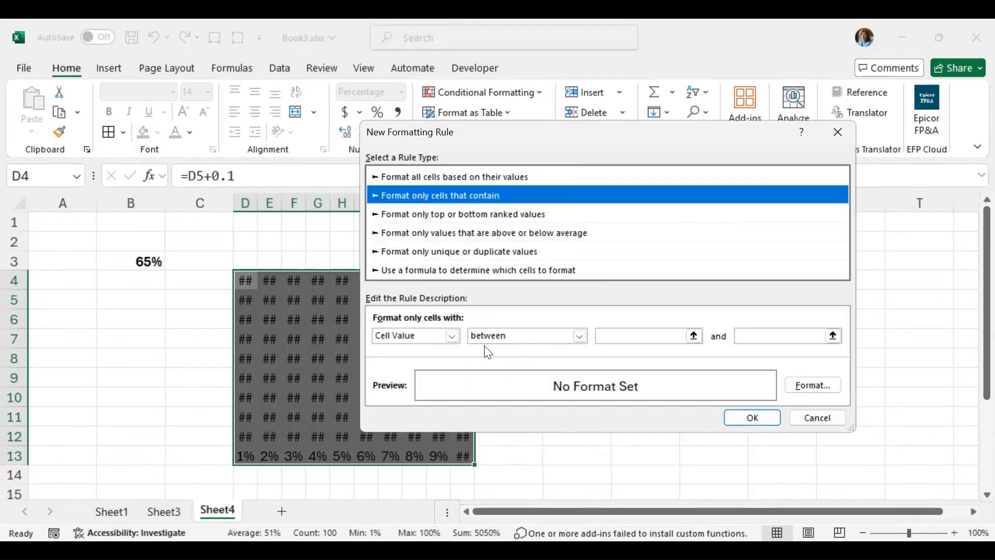
left_click(519, 336)
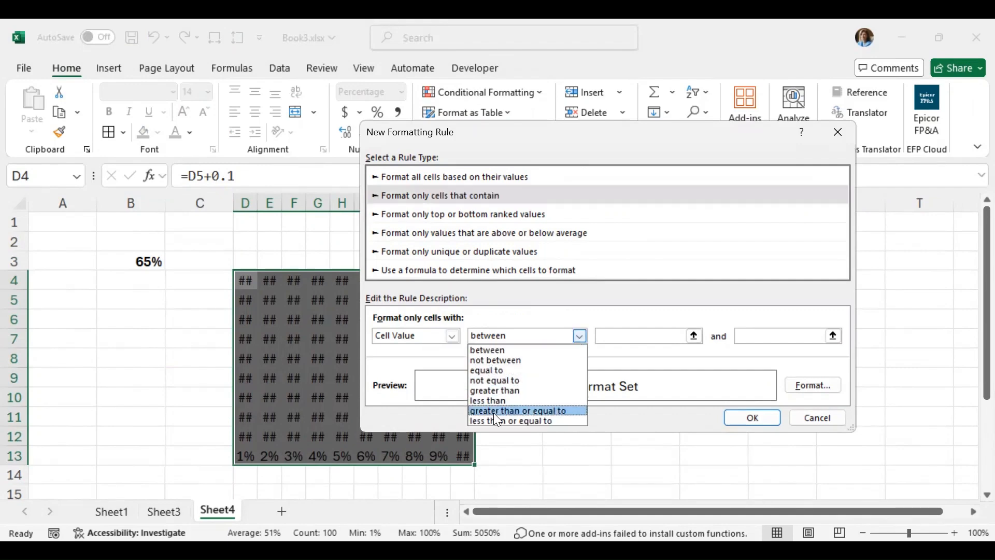
left_click(490, 401)
left_click(504, 334)
left_click(498, 421)
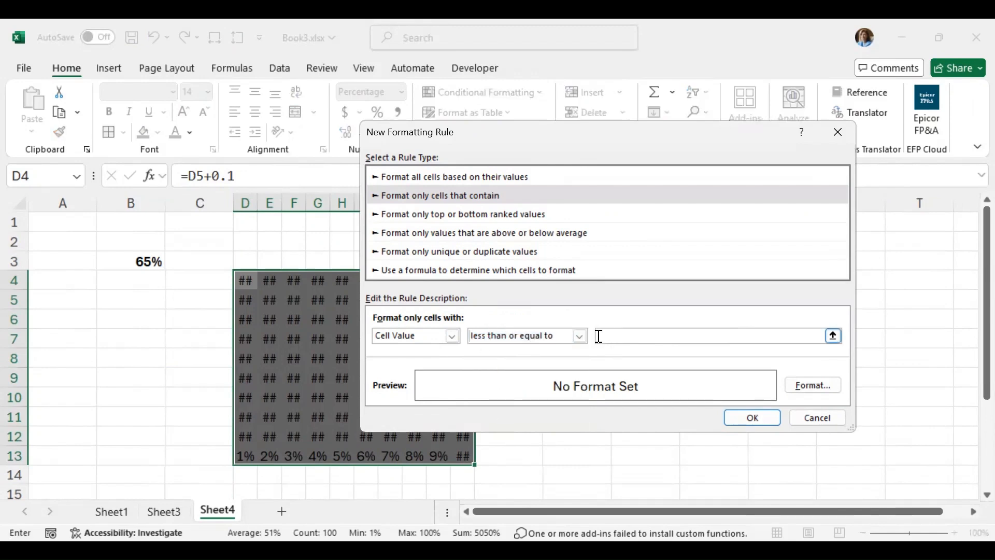
left_click(141, 261)
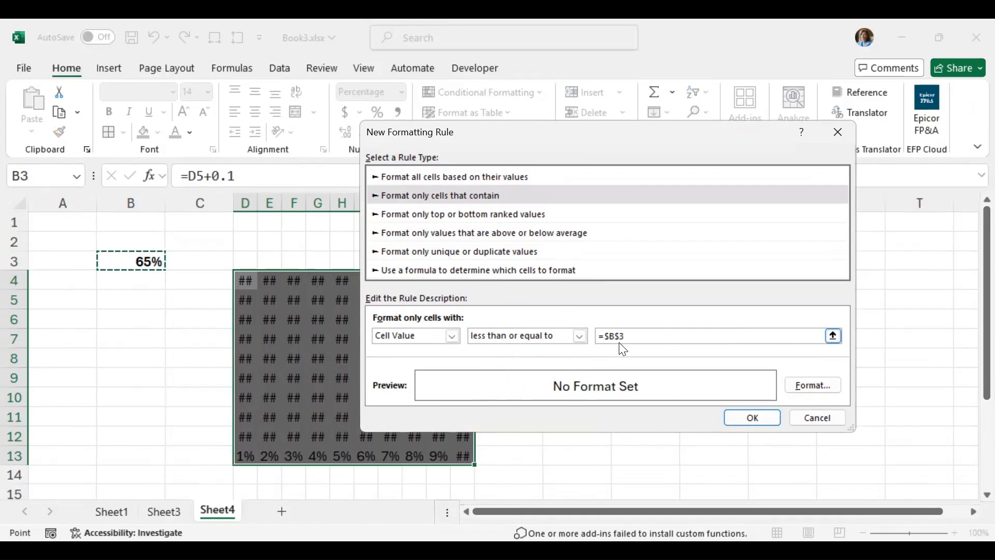
Step: Give the conditional formatting rule a dark orange fill and apply it to the grid
left_click(804, 385)
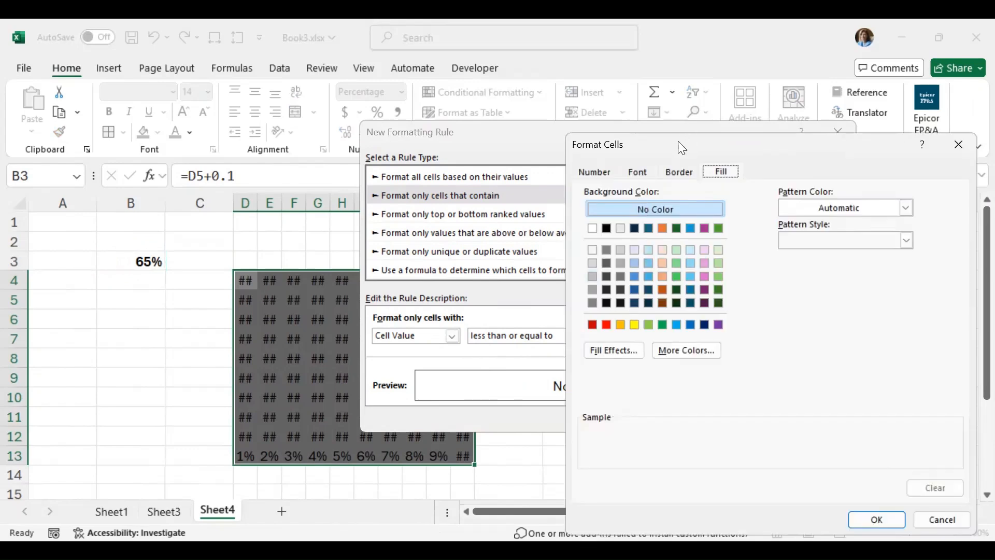
left_click_drag(678, 141, 482, 114)
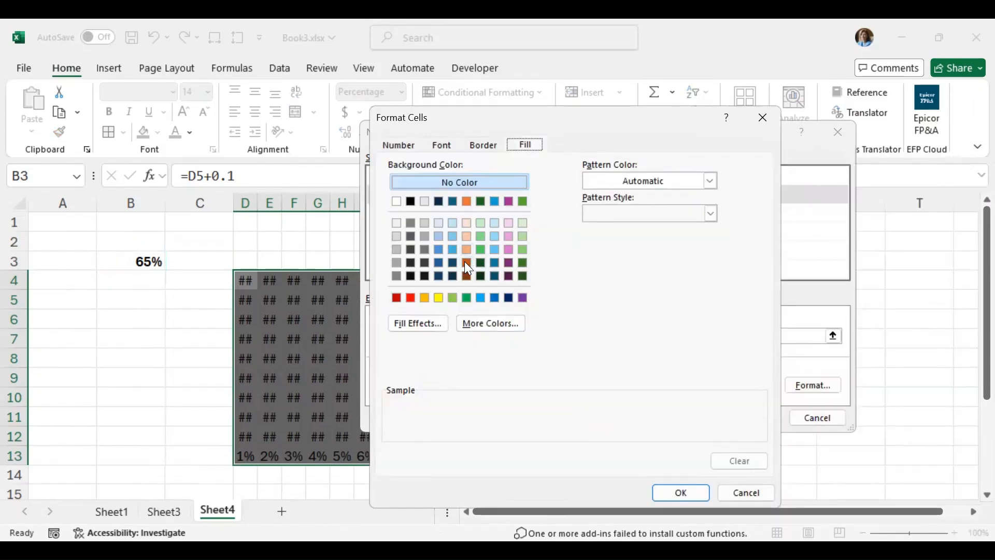
left_click(466, 262)
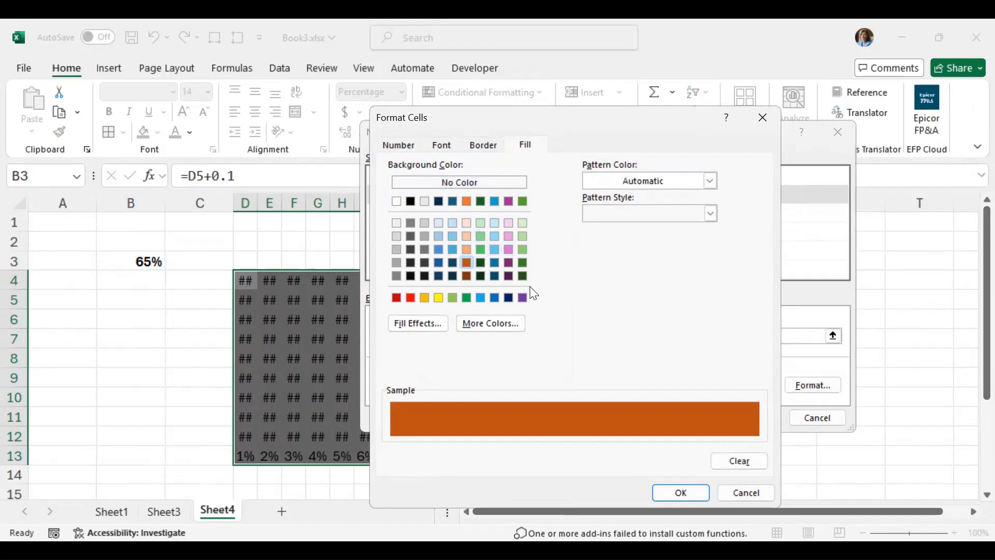
left_click(679, 491)
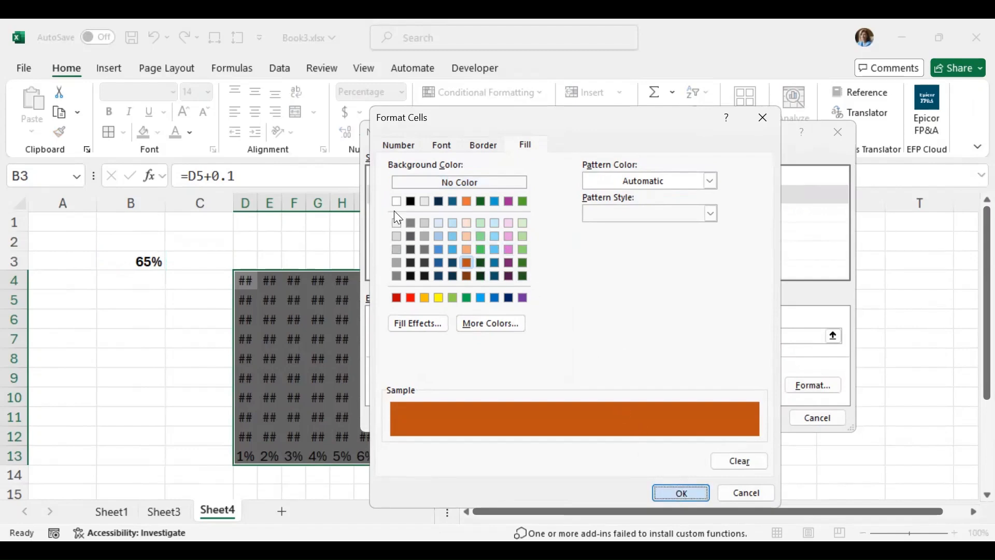
left_click(766, 422)
left_click(555, 323)
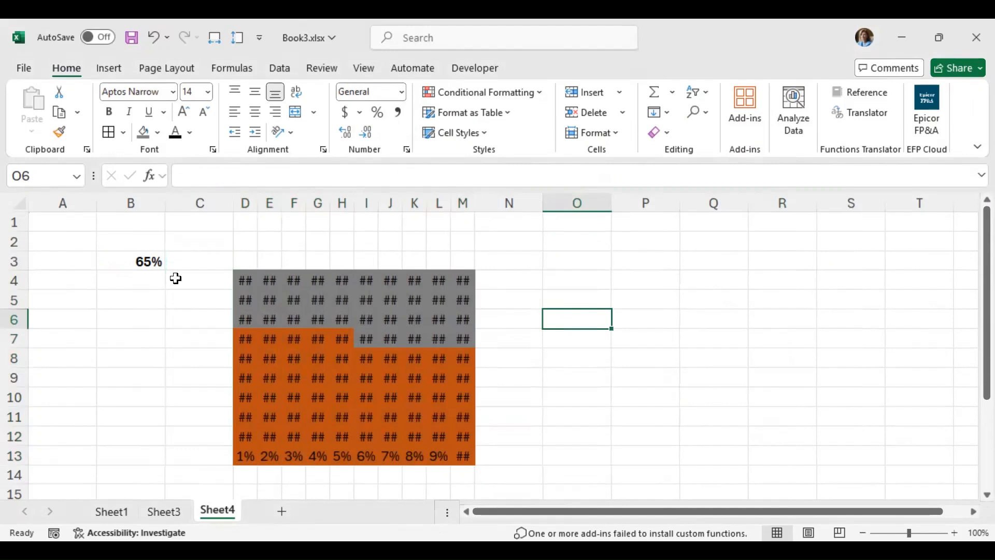
Step: Test the waffle chart by changing the percentage in B3 to 16% and then to 38%
left_click(143, 260)
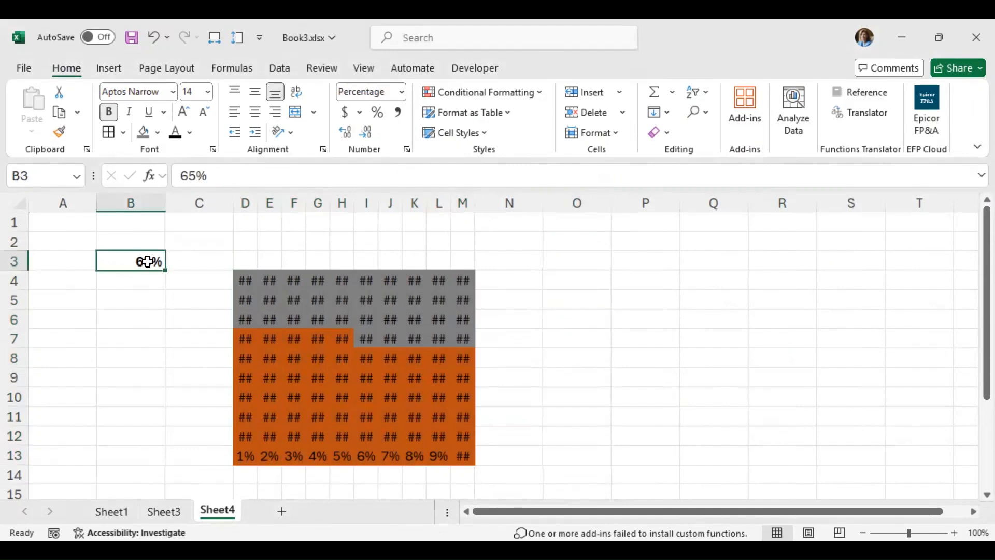
left_click(342, 342)
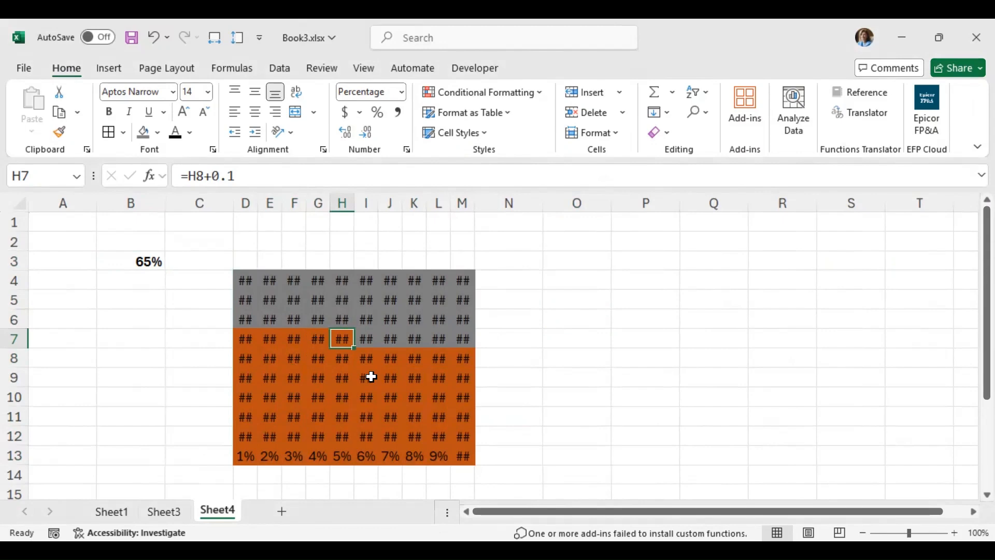
left_click(138, 261)
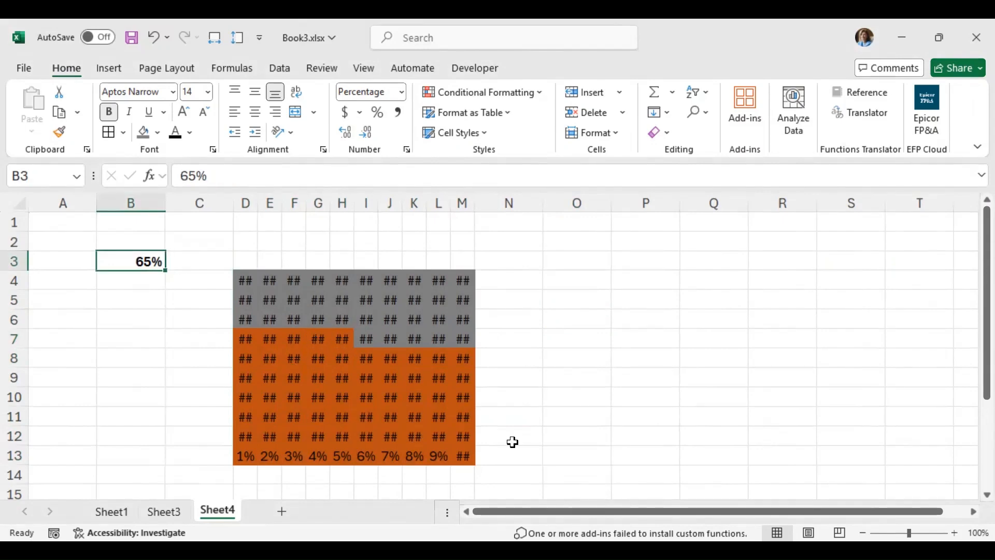
type("16")
key("Return")
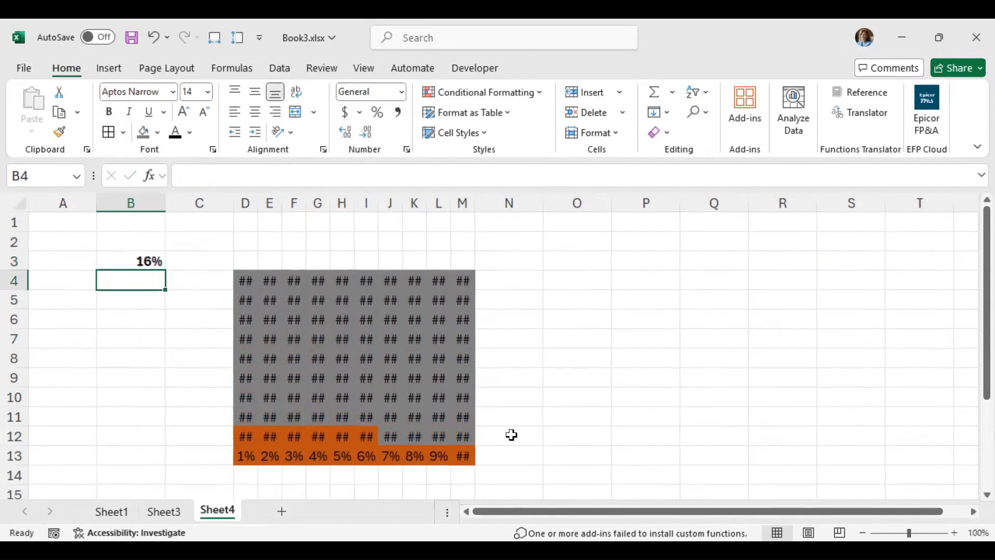
left_click(126, 254)
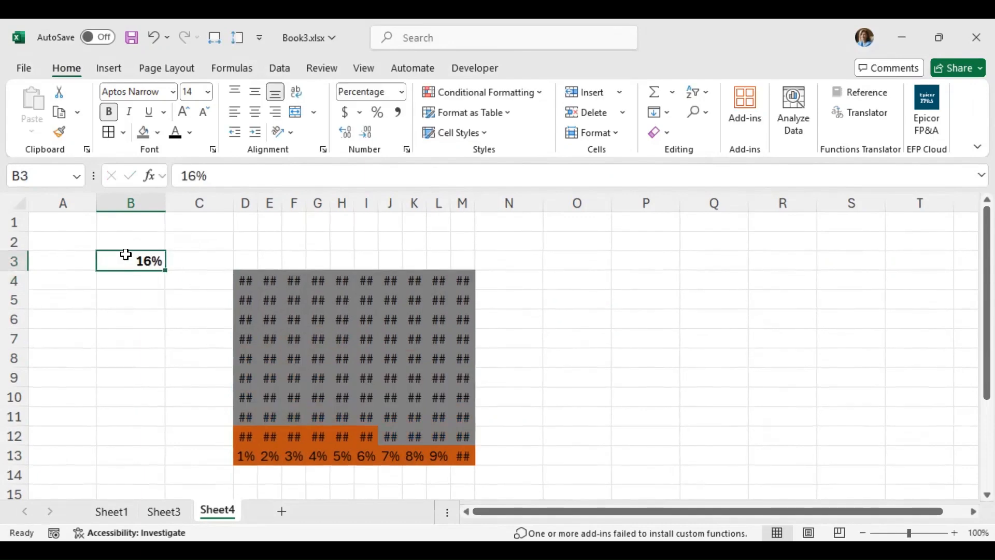
type("38")
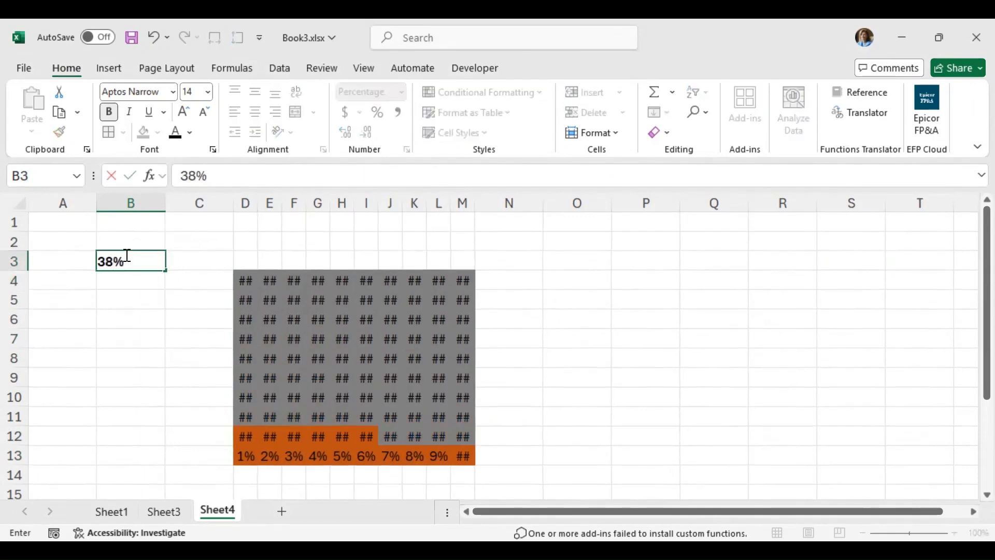
key("Return")
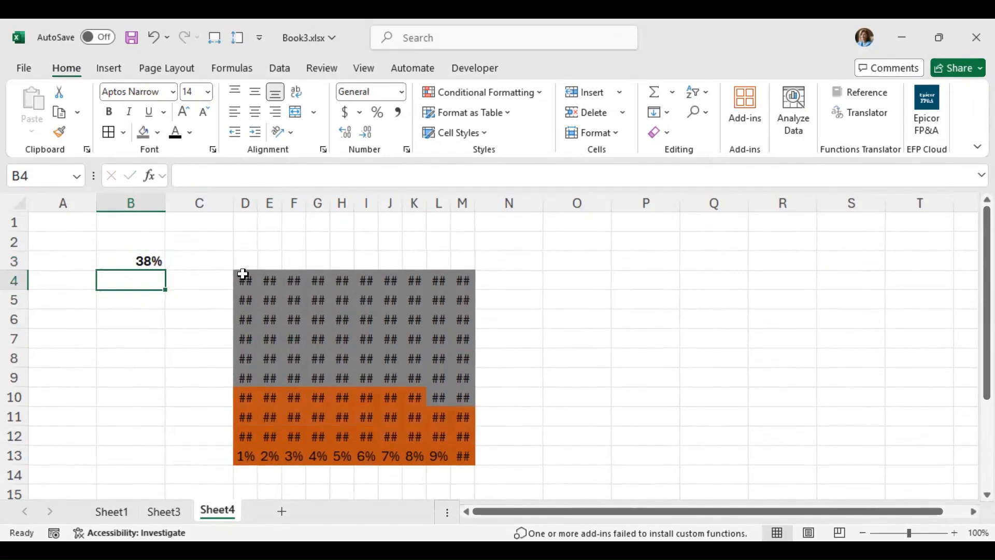
Step: Hide the numbers in D4:M13 with the custom number format ;;;
left_click_drag(242, 280, 453, 451)
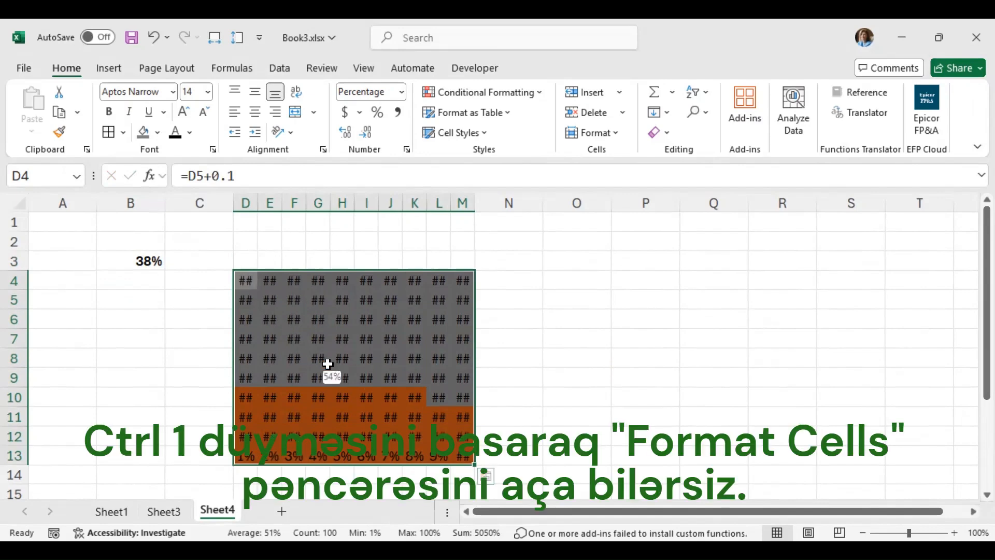
key("ctrl+1")
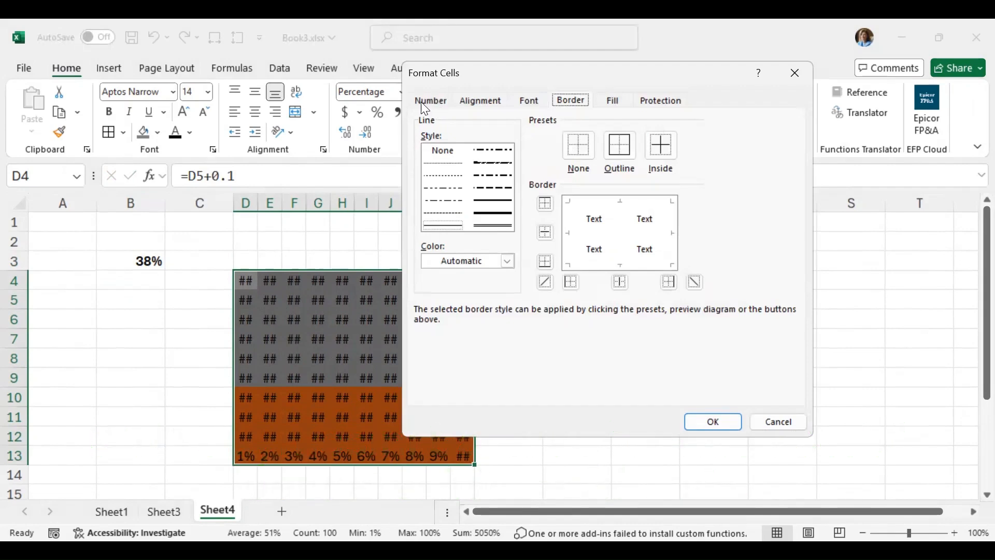
left_click(431, 100)
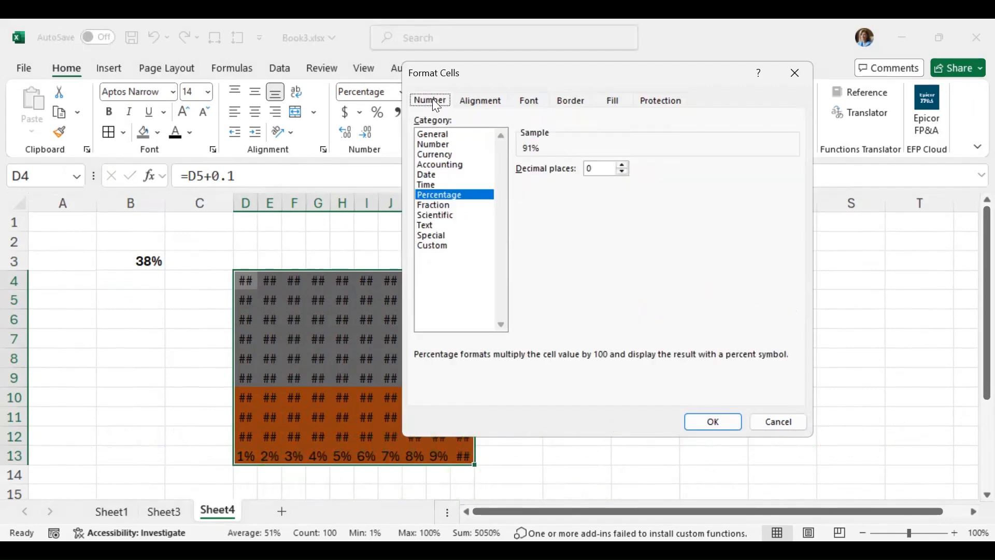
left_click(442, 247)
left_click_drag(553, 181, 499, 178)
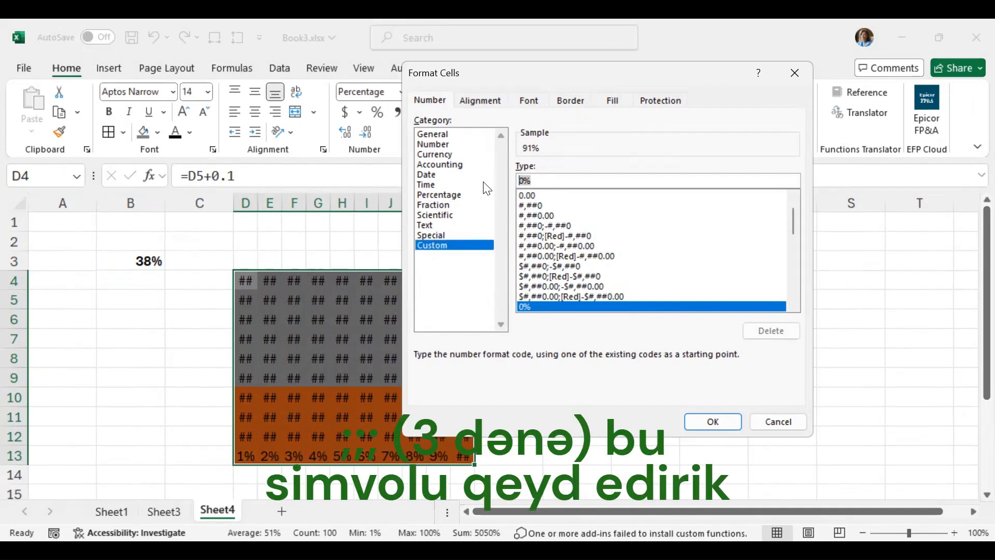
type(";;;")
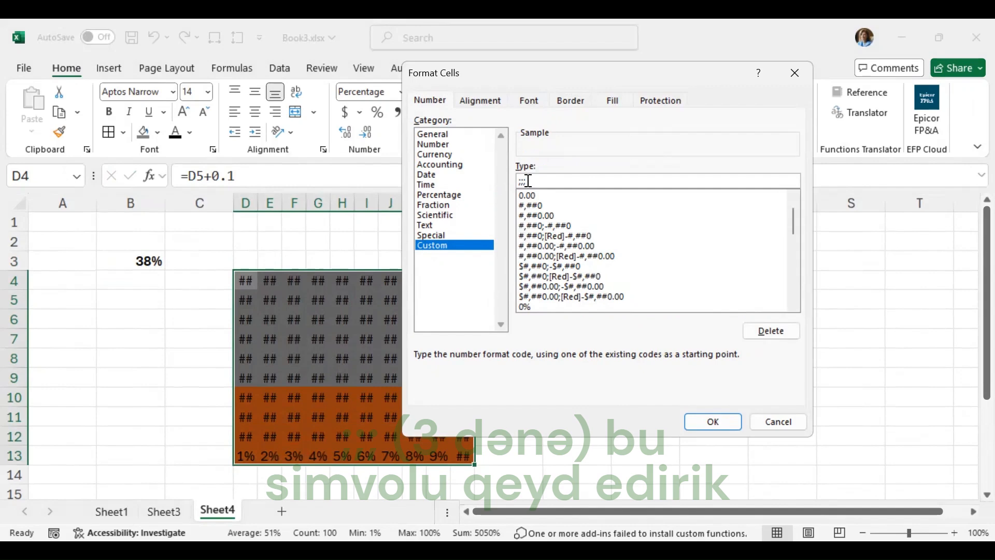
left_click(727, 423)
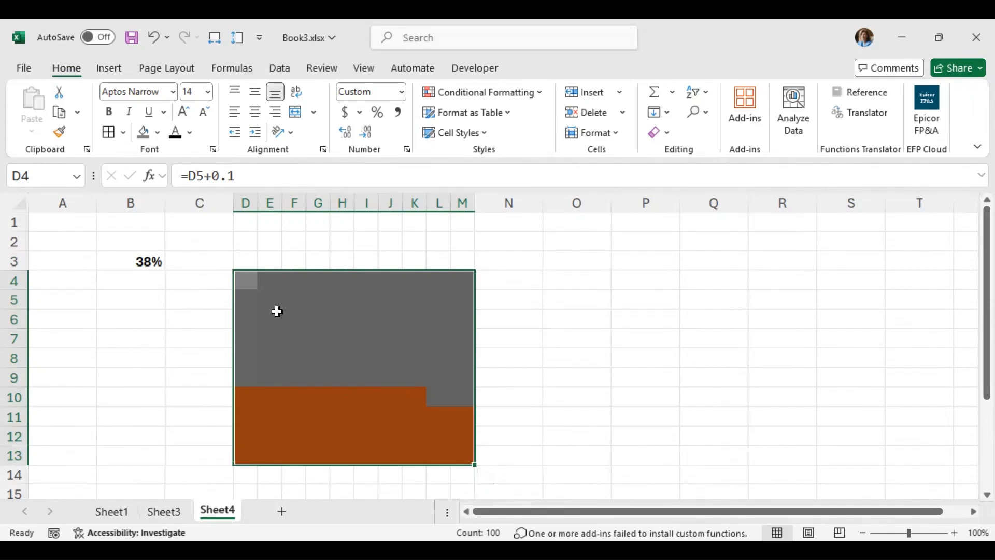
Step: Apply white, medium-thick solid outline and inside borders to the grid cells D4:M13
key("ctrl+1")
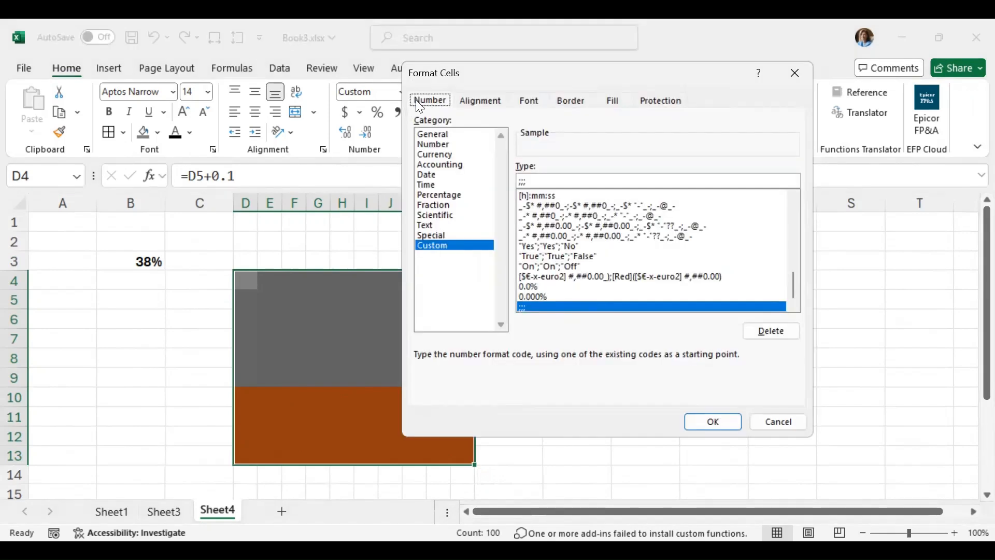
left_click(562, 129)
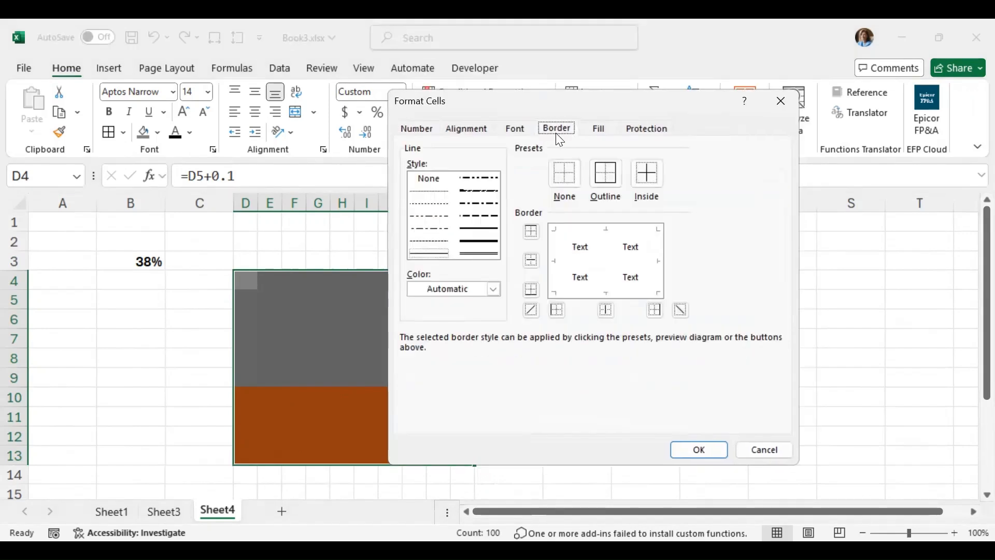
left_click(467, 229)
left_click(496, 291)
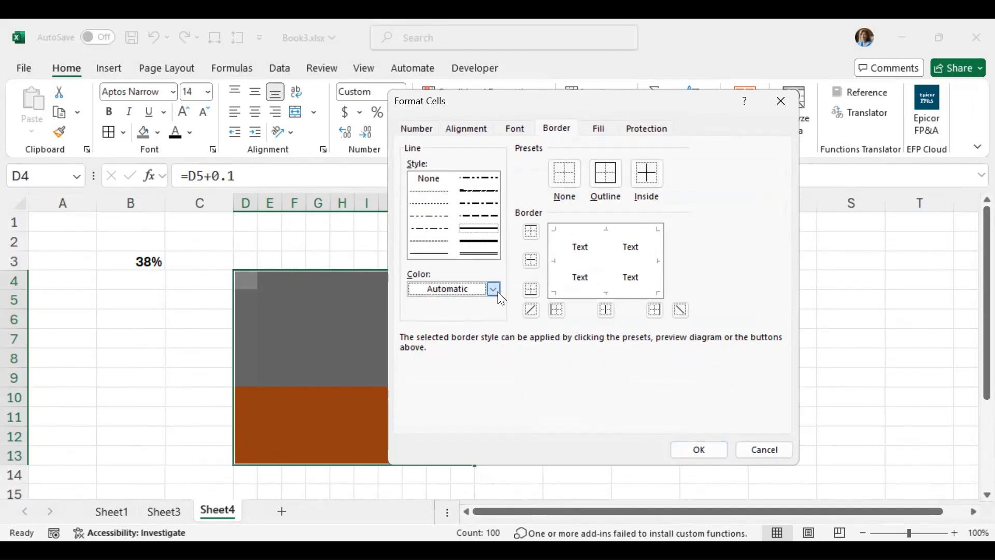
left_click(495, 291)
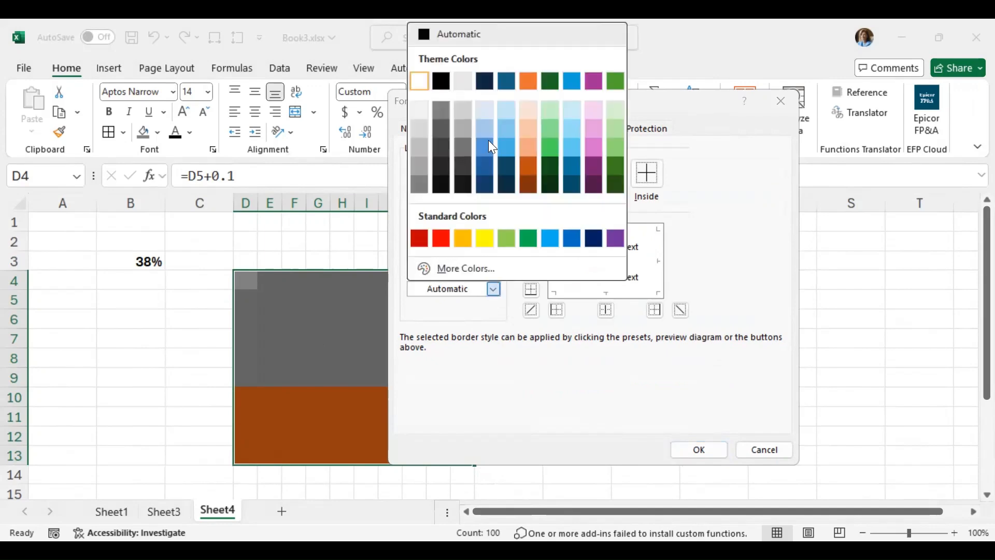
left_click(421, 82)
left_click(603, 176)
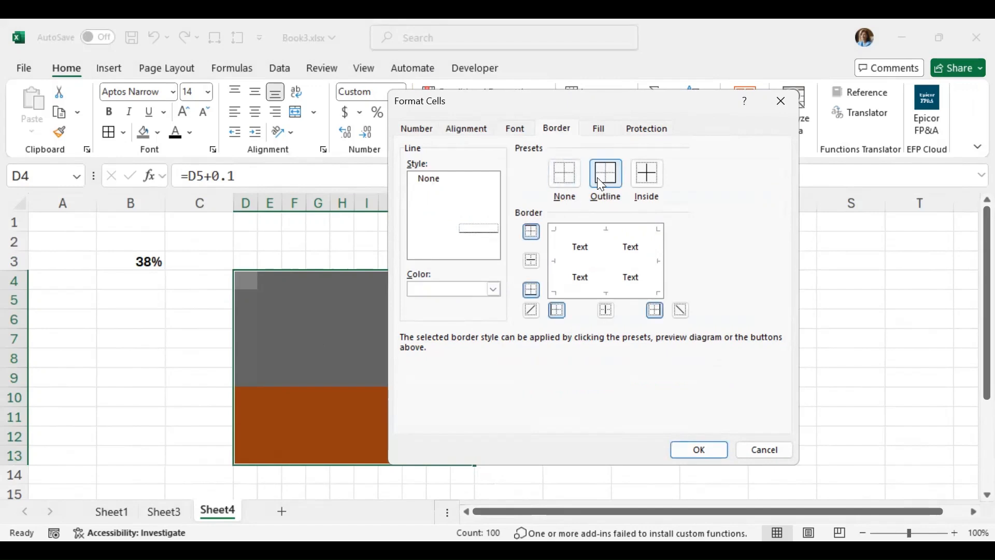
left_click(649, 174)
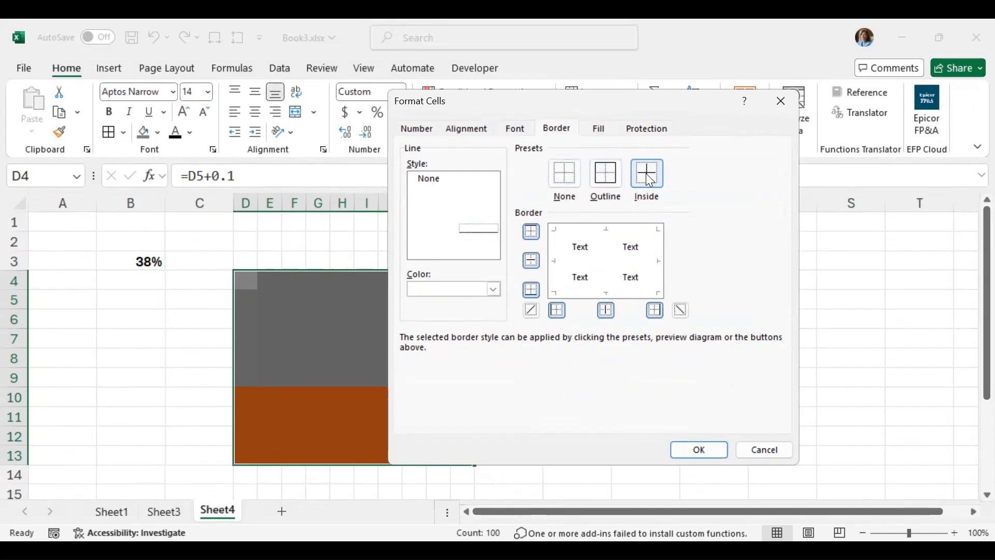
left_click(692, 448)
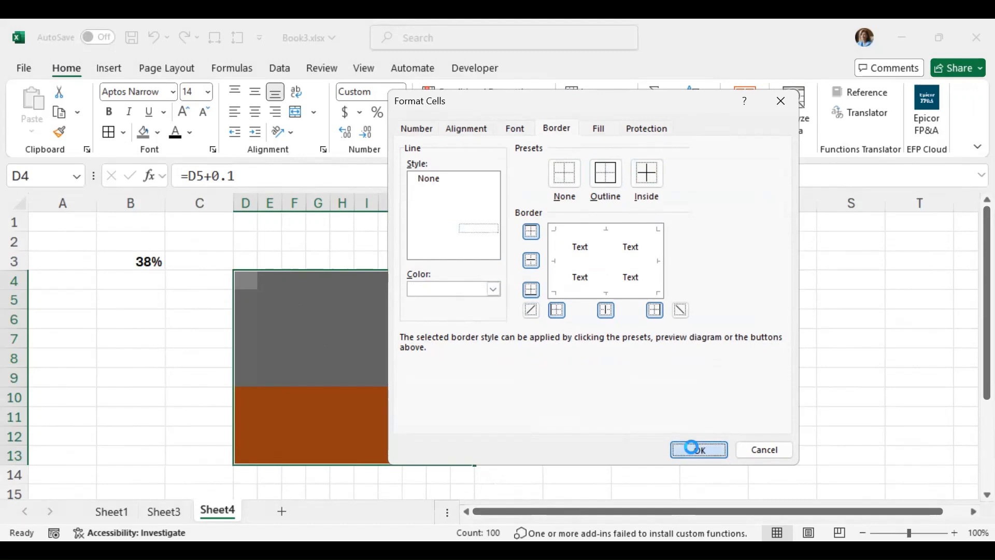
left_click(602, 438)
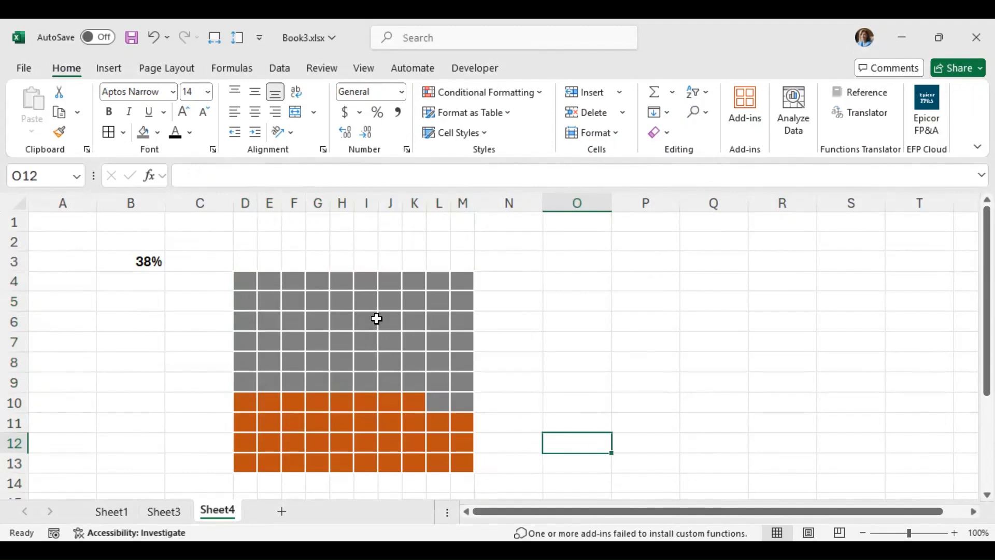
Step: Test the finished chart by setting B3 to 55% and then to 46%
left_click(146, 261)
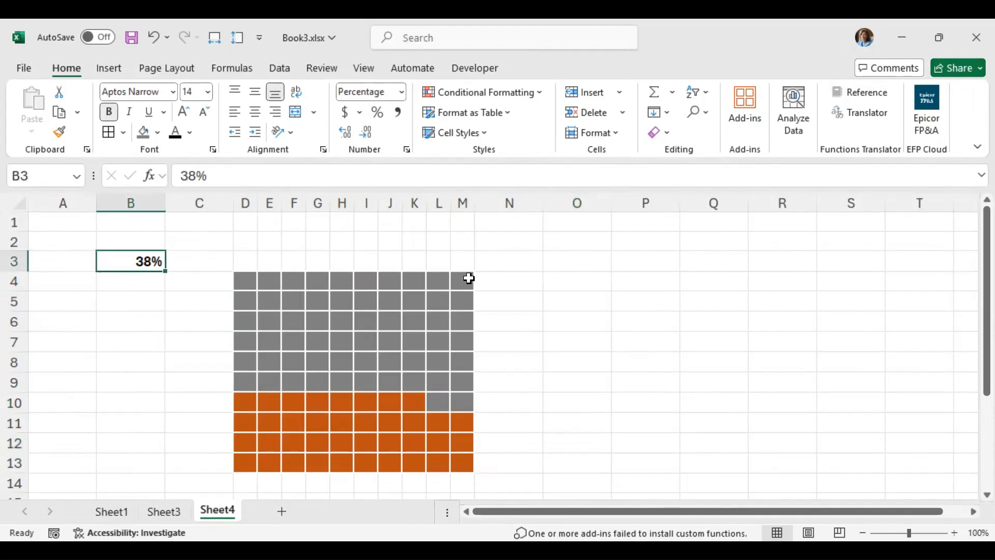
type("55")
key("Return")
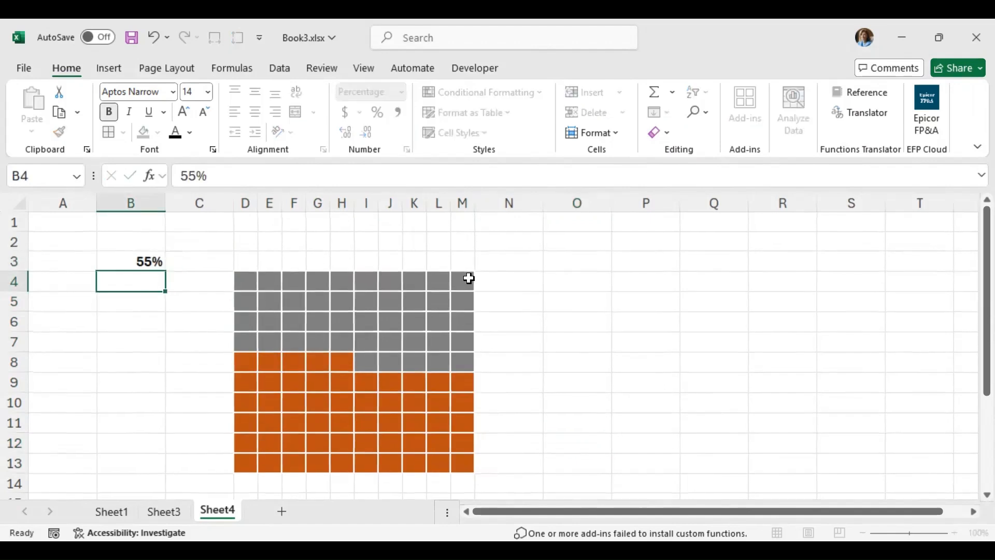
left_click(147, 261)
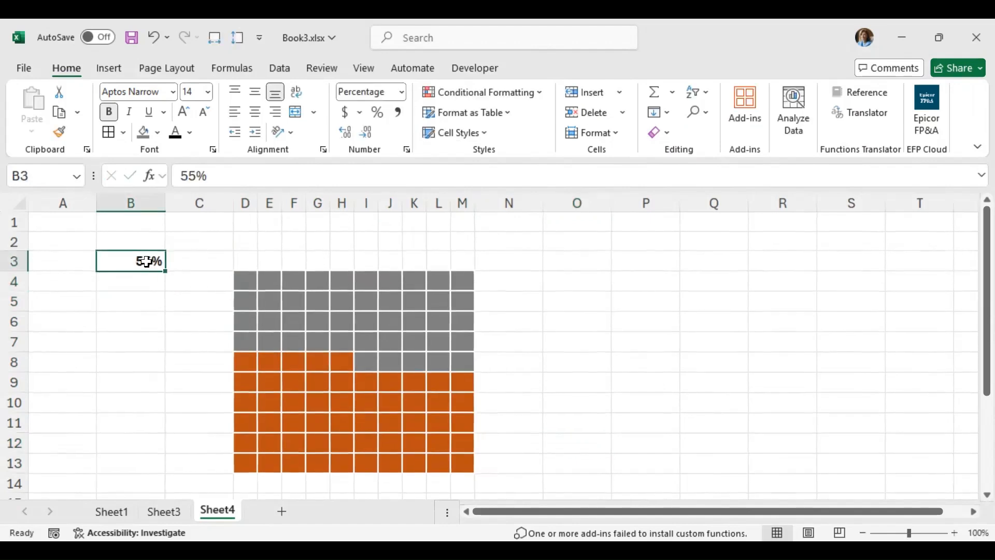
type("46")
key("Return")
left_click(141, 261)
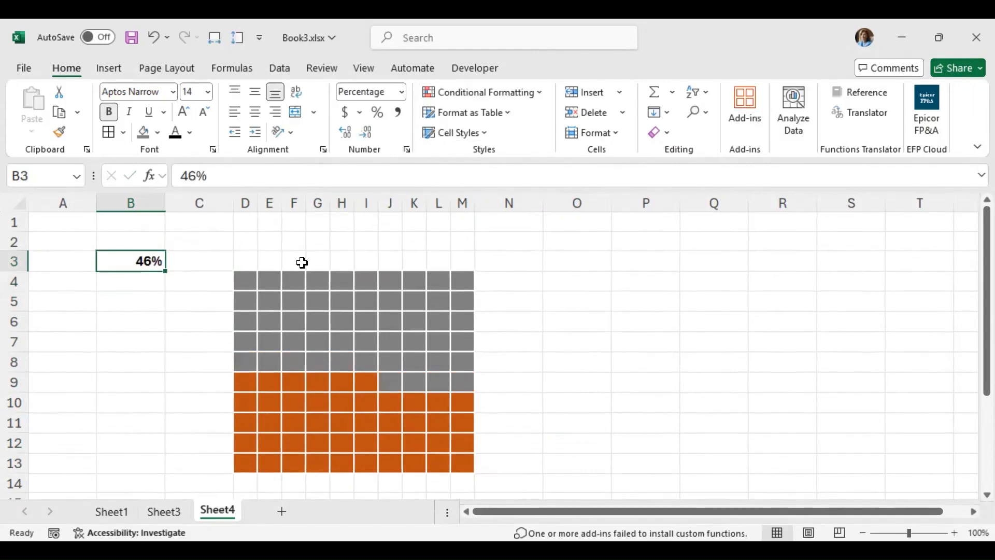